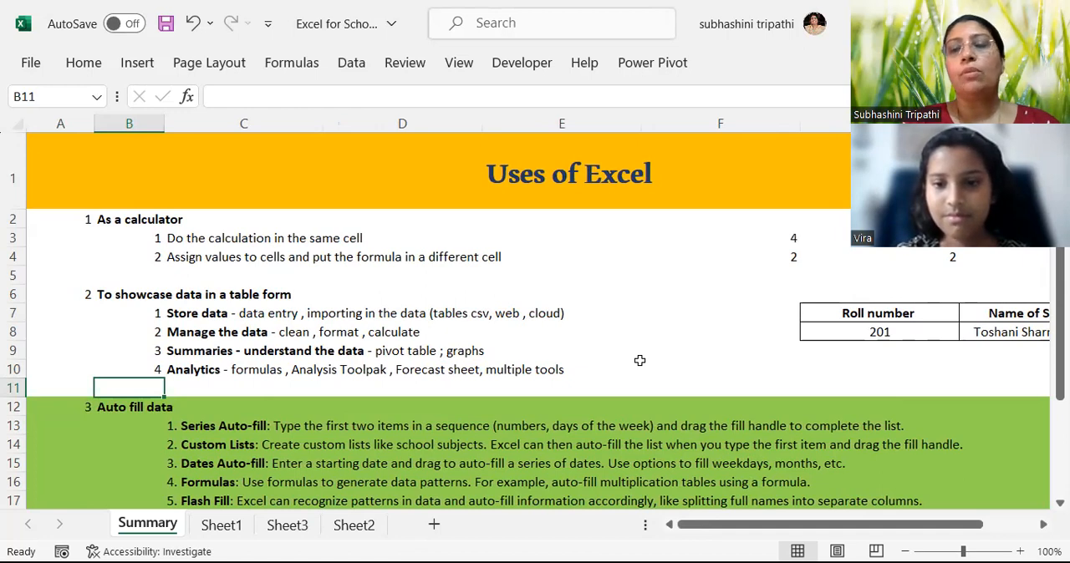
# Review the Auto fill data section of the Summary sheet, from Series Auto-fill through Flash Fill.
pyautogui.press('Down')
pyautogui.press('Down')
pyautogui.press('Down')
pyautogui.press('Down')
pyautogui.press('Down')
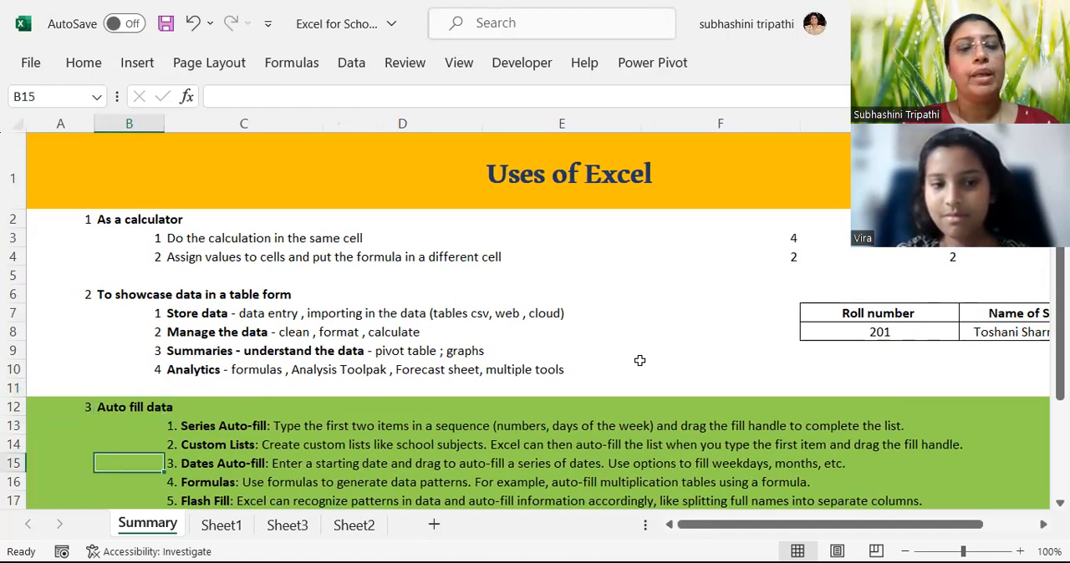
pyautogui.press('Down')
pyautogui.press('Down')
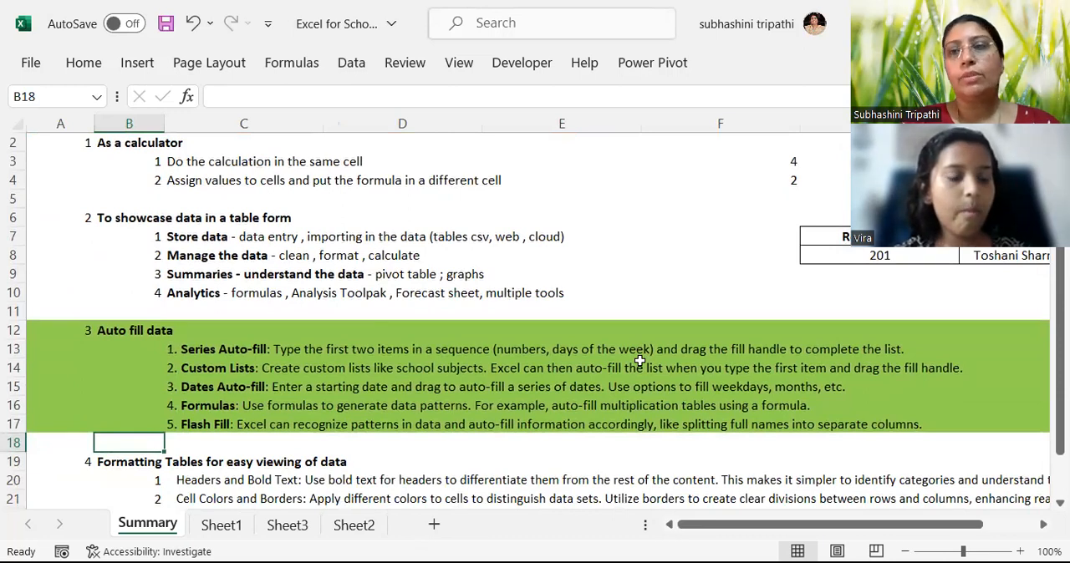
pyautogui.press('Up')
pyautogui.press('Up')
pyautogui.press('Up')
pyautogui.press('Up')
pyautogui.press('Up')
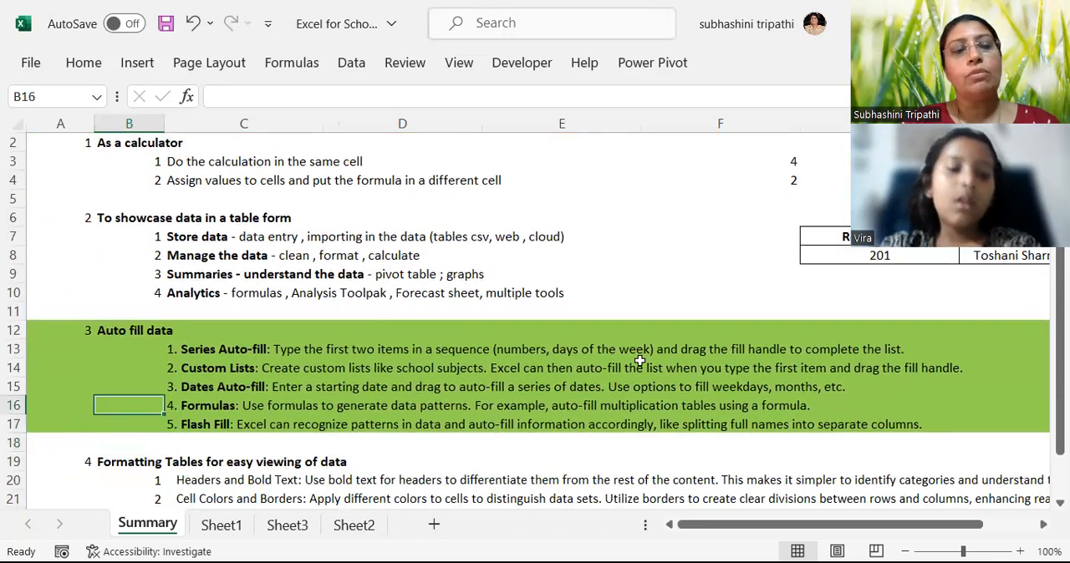
pyautogui.press('Right')
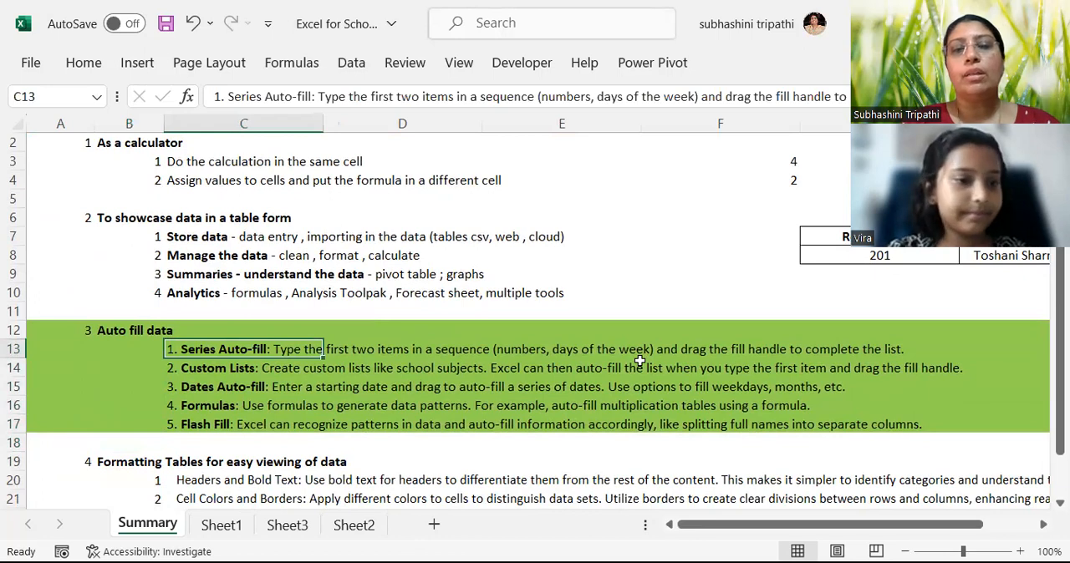
pyautogui.press('Left')
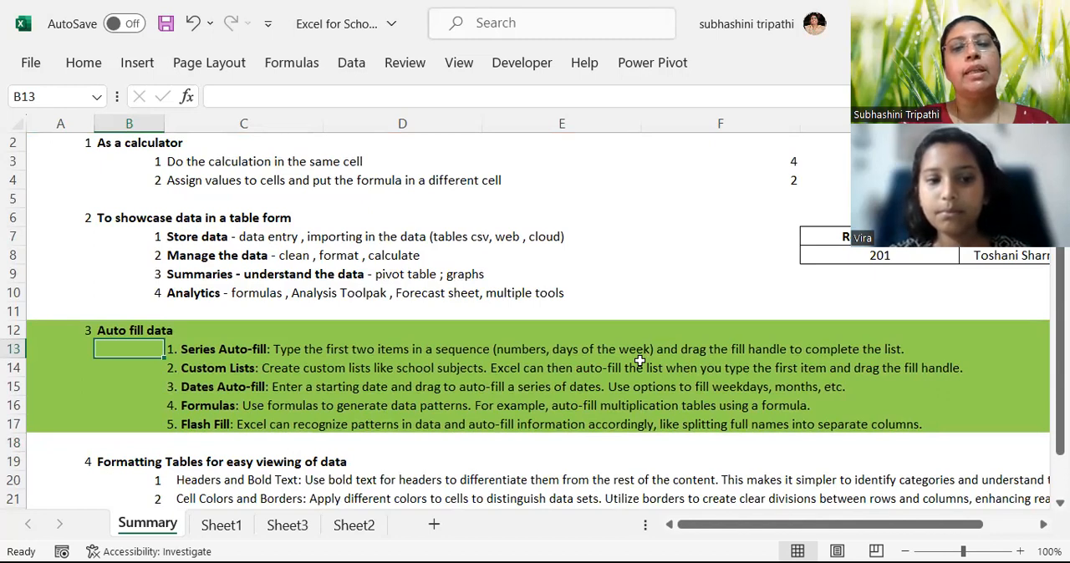
pyautogui.click(739, 264)
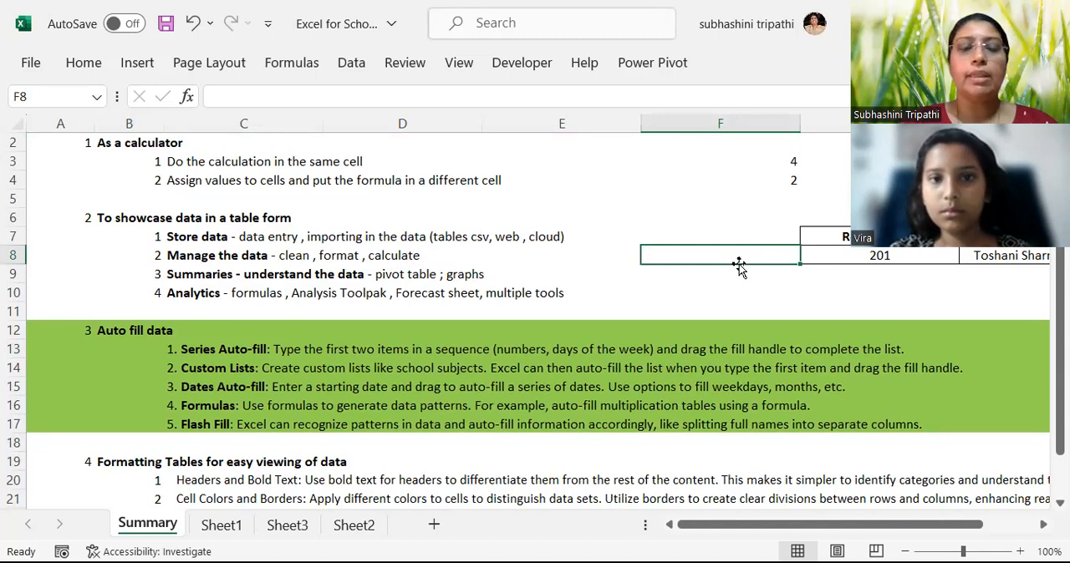
pyautogui.press('Down')
pyautogui.press('Down')
pyautogui.press('Down')
pyautogui.press('Down')
pyautogui.press('Down')
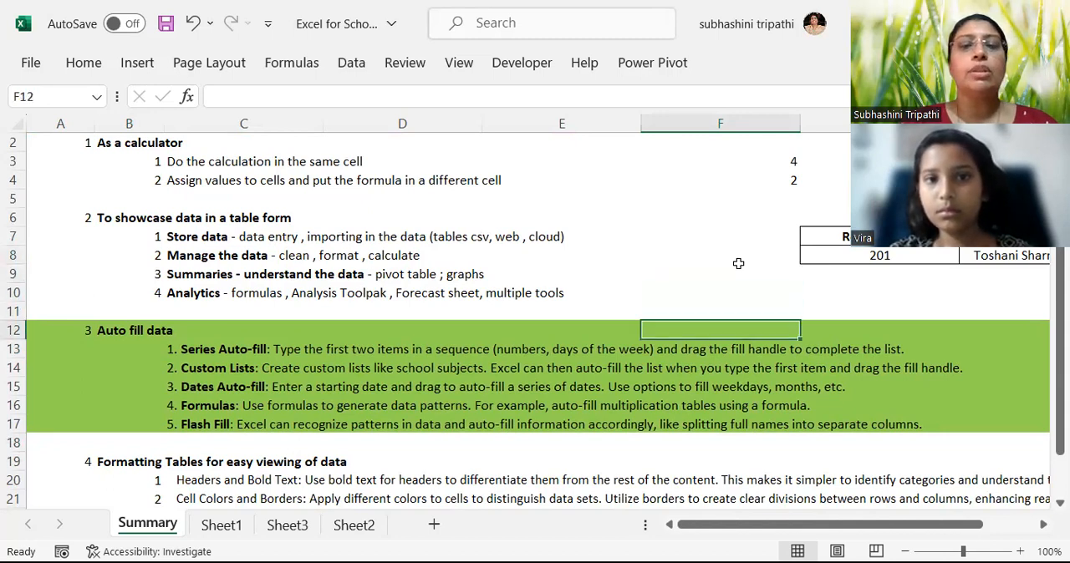
pyautogui.press('Down')
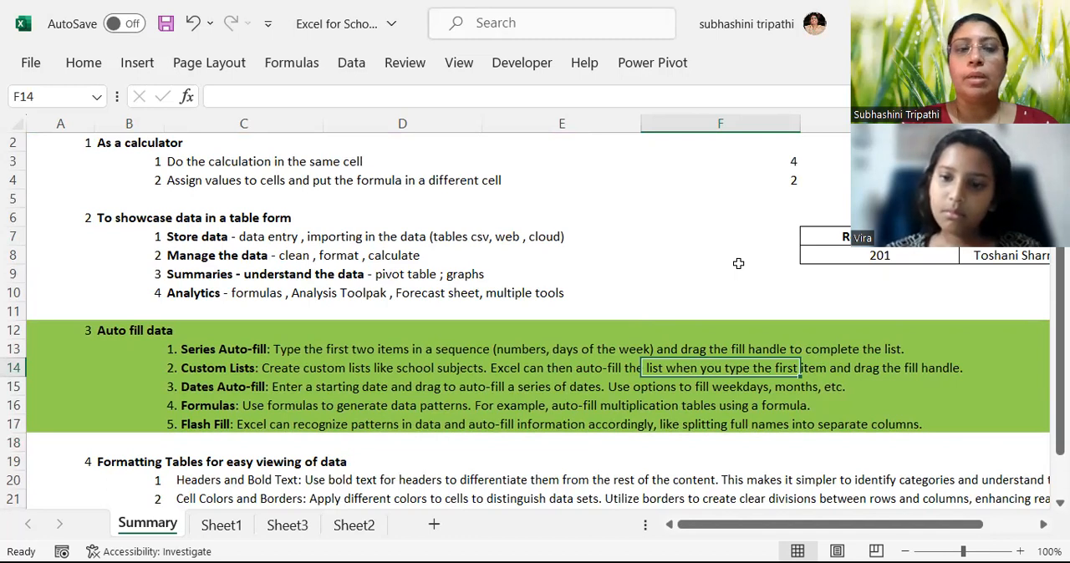
# Highlight cell B14 beside the Custom Lists item with a yellow fill.
pyautogui.click(106, 365)
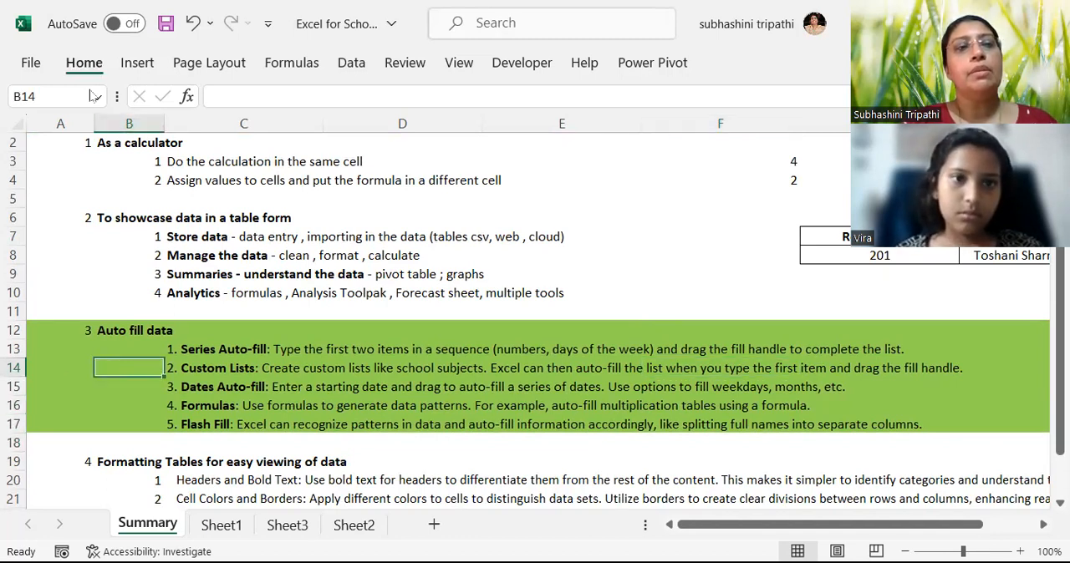
pyautogui.click(83, 63)
pyautogui.click(171, 142)
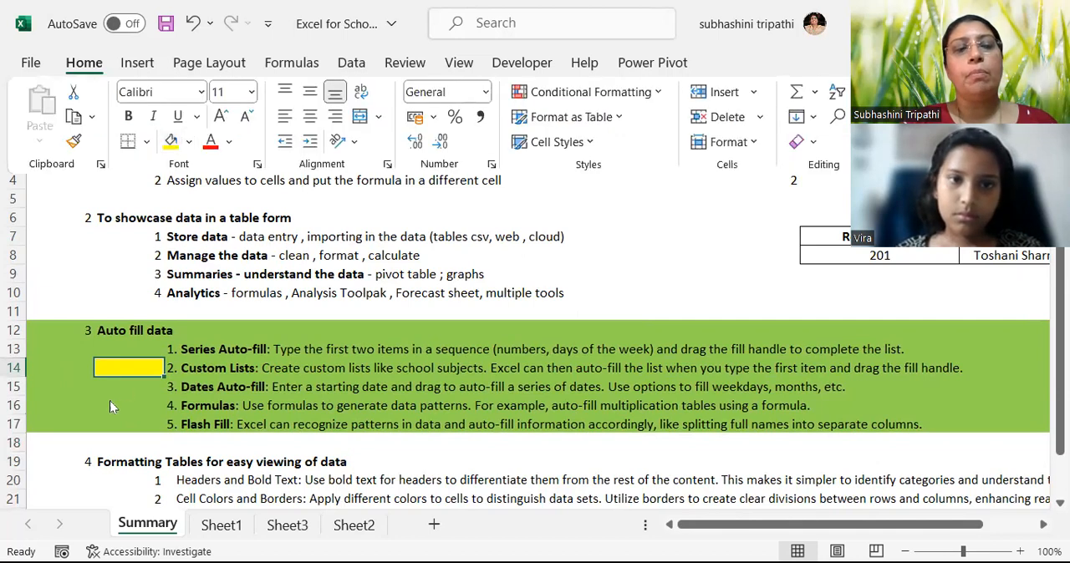
pyautogui.click(113, 236)
pyautogui.moveTo(60, 238); pyautogui.dragTo(57, 299)
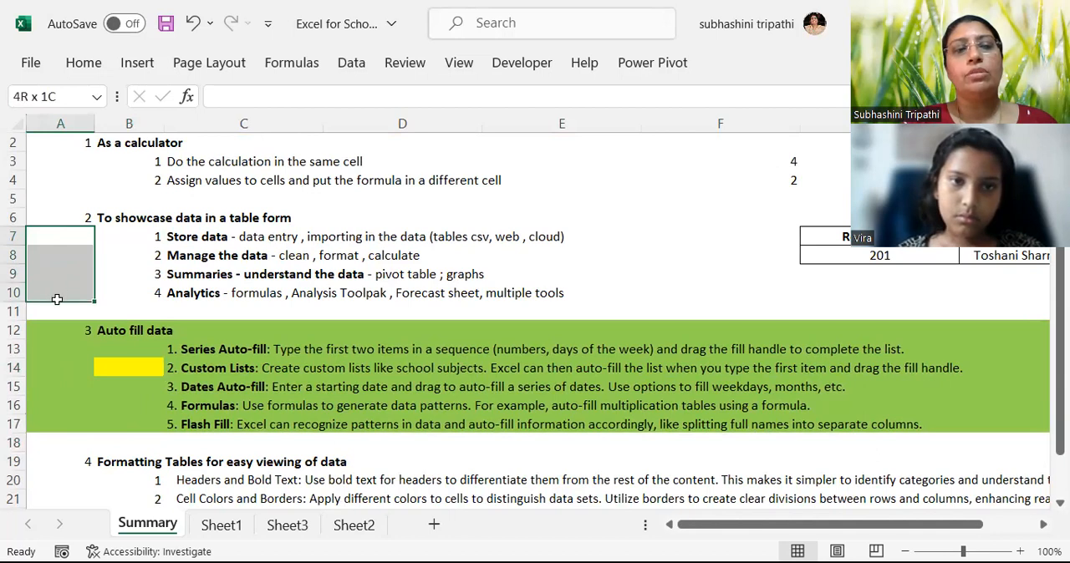
# Highlight cells B16 and B17 beside the Formulas and Flash Fill items with a yellow fill.
pyautogui.click(128, 404)
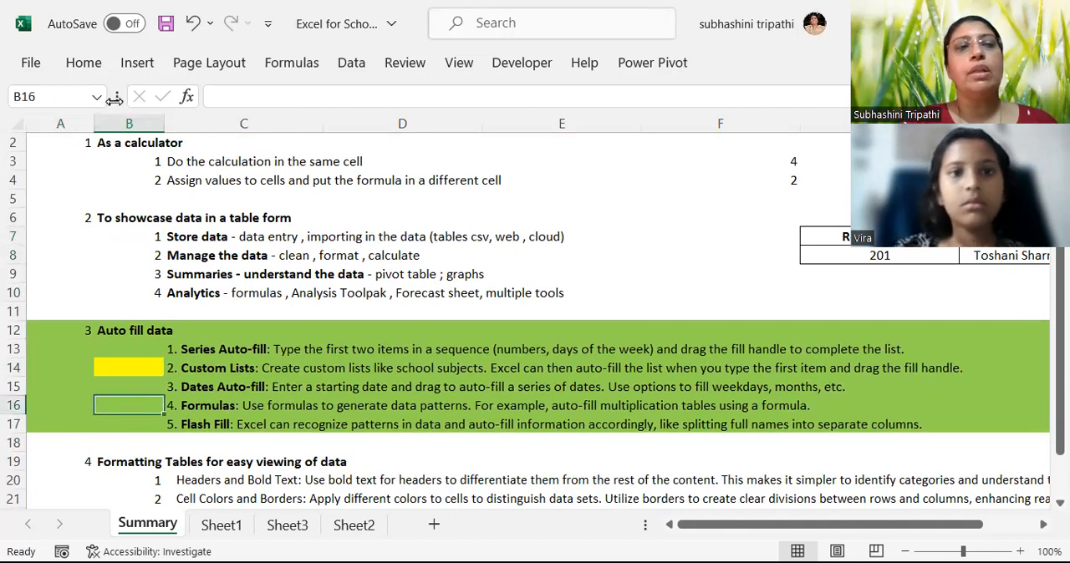
pyautogui.click(84, 62)
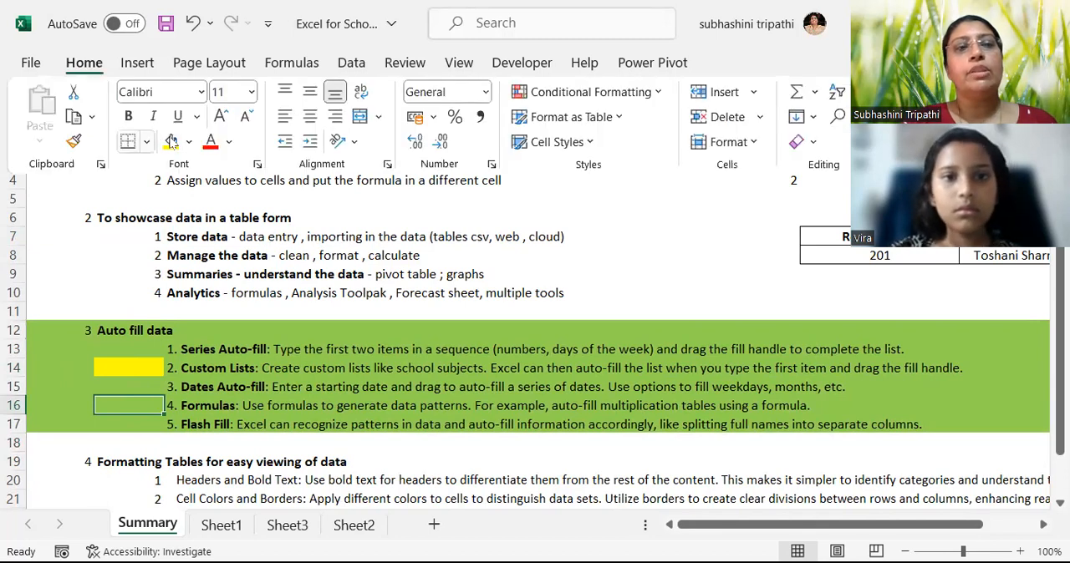
pyautogui.click(171, 141)
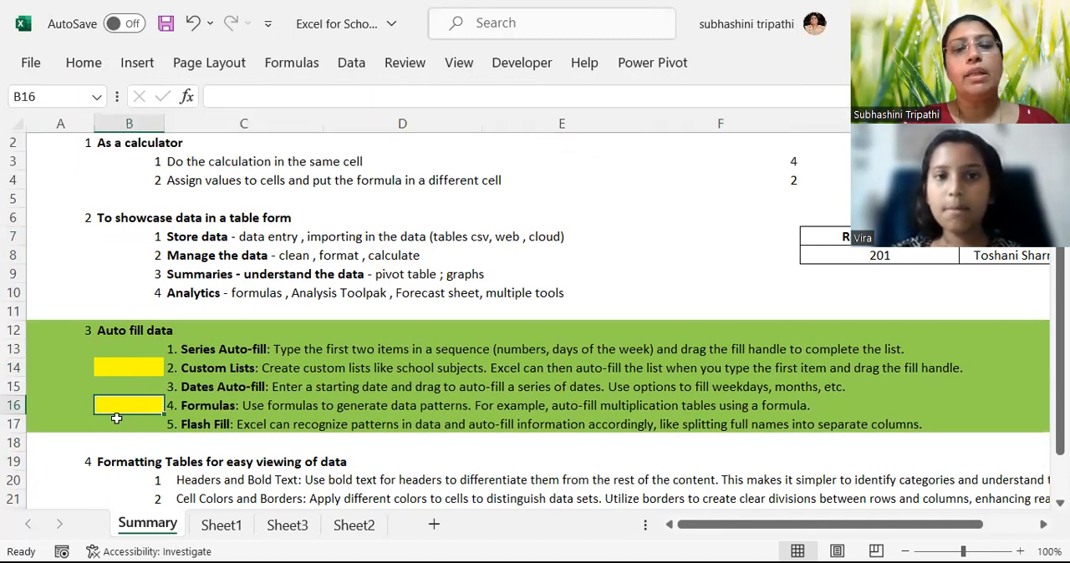
pyautogui.click(122, 427)
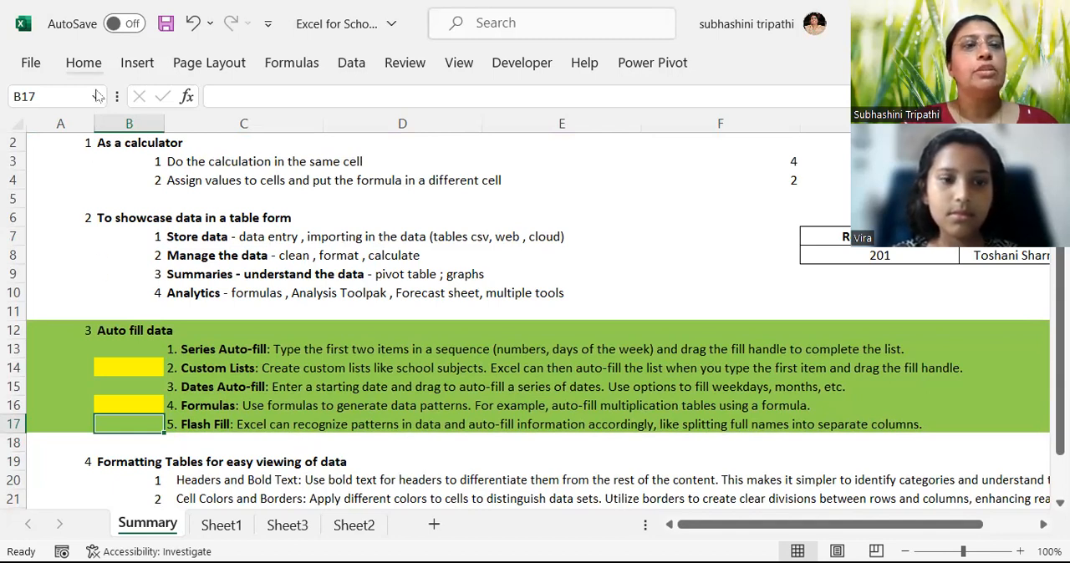
pyautogui.click(84, 63)
pyautogui.click(171, 141)
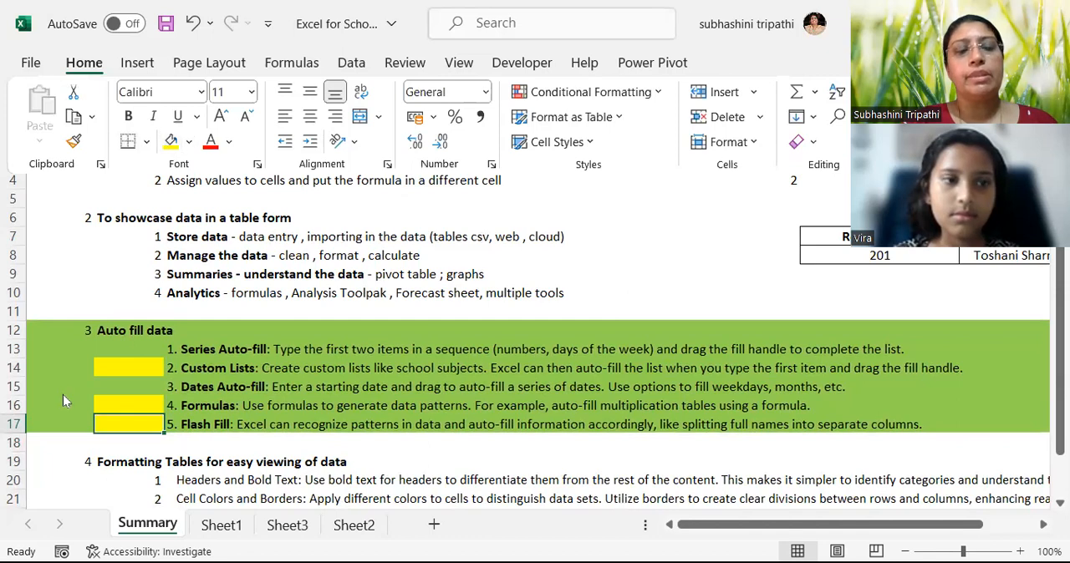
# Review the items under the Formatting Tables for easy viewing of data heading.
pyautogui.press('Down')
pyautogui.press('Down')
pyautogui.press('Down')
pyautogui.press('Down')
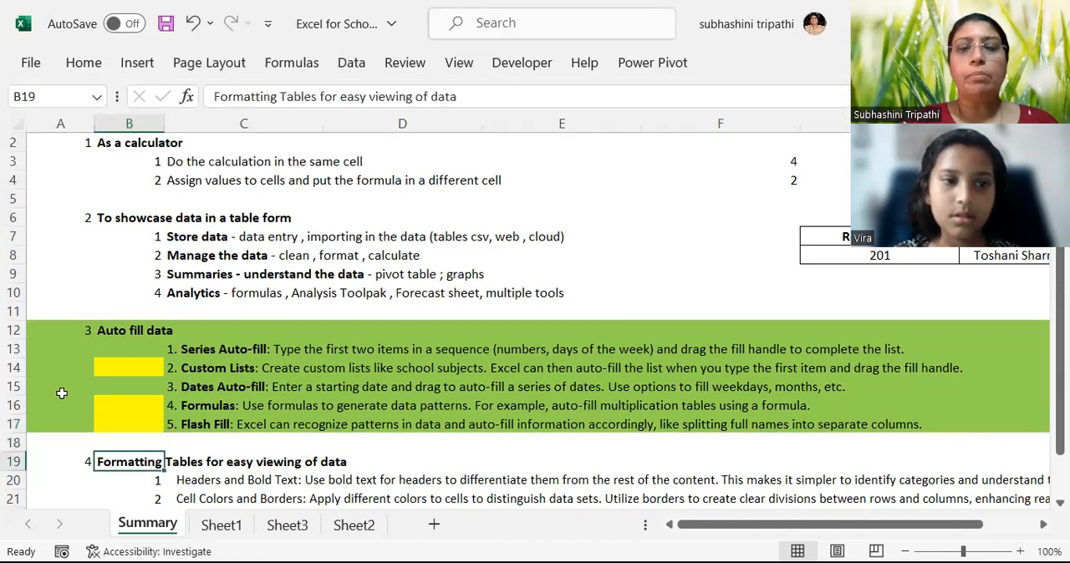
pyautogui.press('Down')
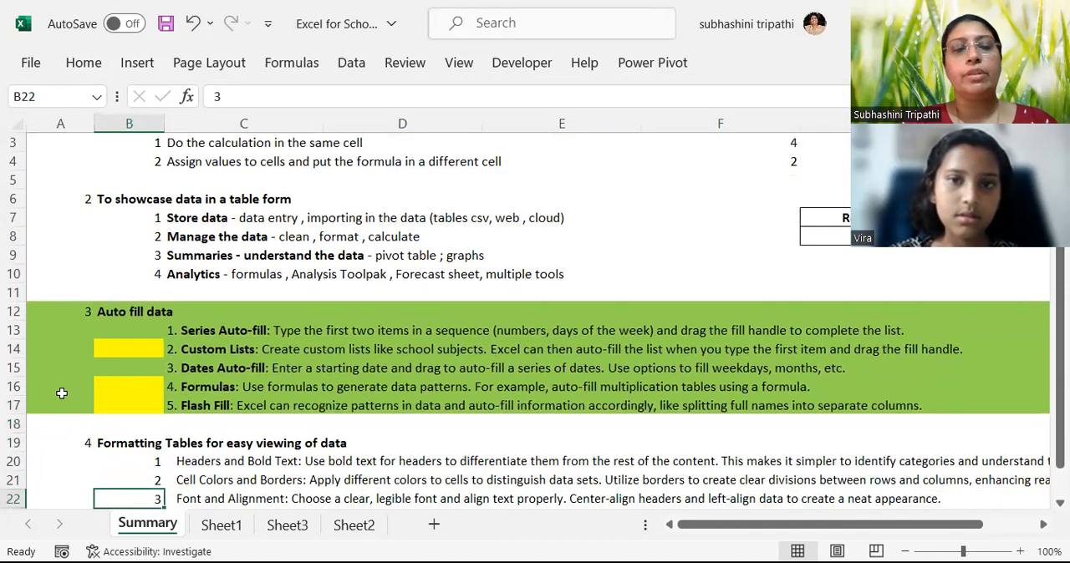
pyautogui.press('Down')
pyautogui.press('Down')
pyautogui.press('Down')
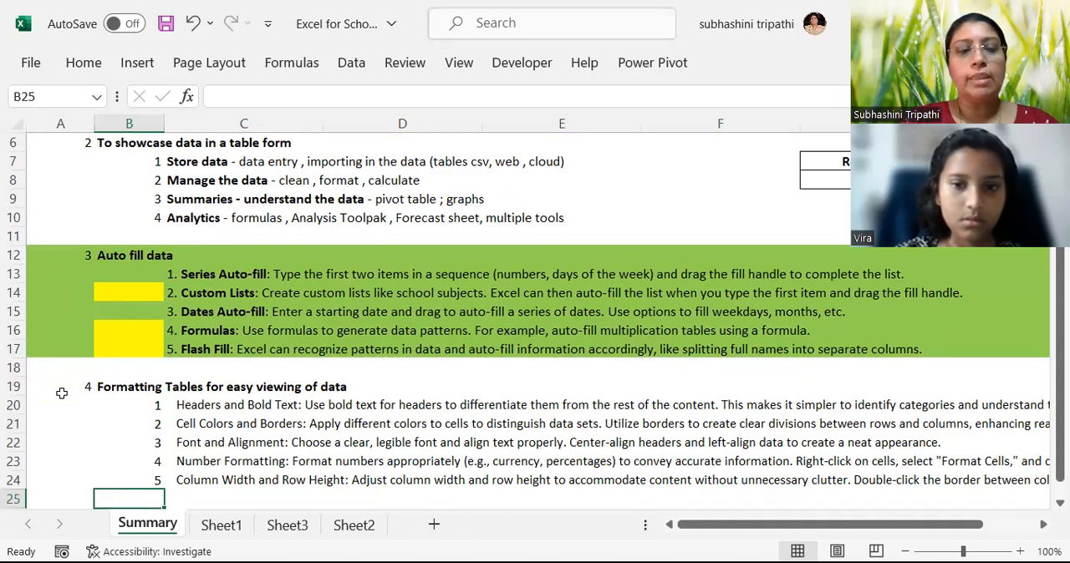
# Slightly increase the height of row 24, which holds the Column Width and Row Height item.
pyautogui.press('Up')
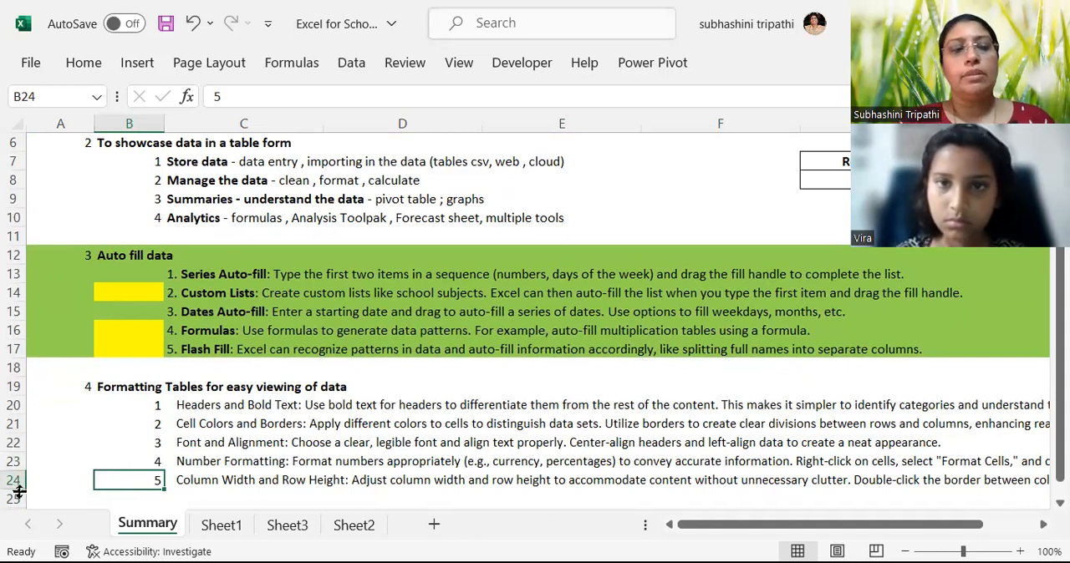
pyautogui.moveTo(18, 492)
pyautogui.mouseDown()
pyautogui.moveTo(16, 506)
pyautogui.moveTo(16, 493)
pyautogui.mouseUp()
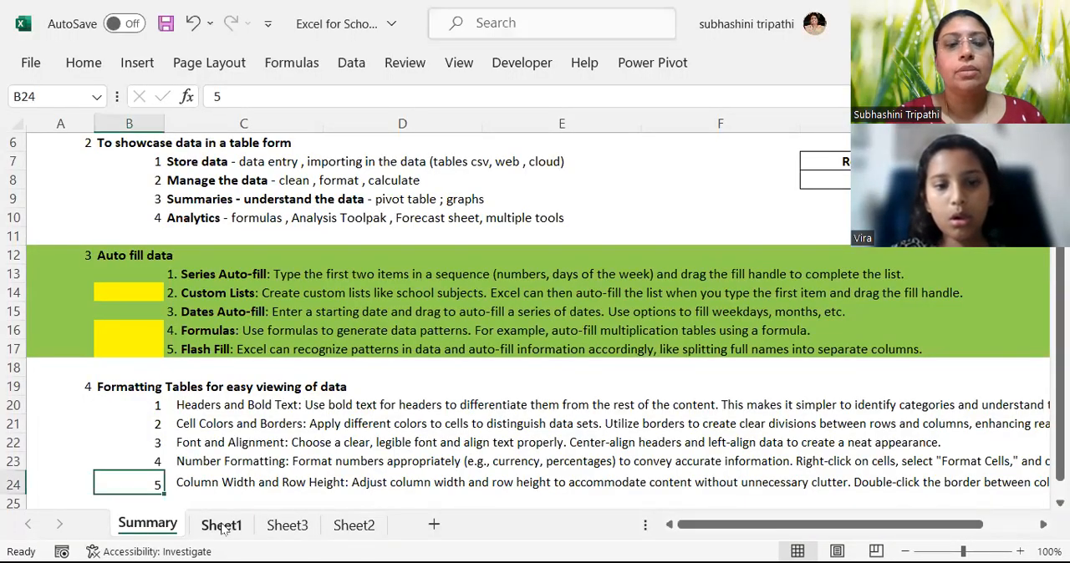
pyautogui.click(197, 296)
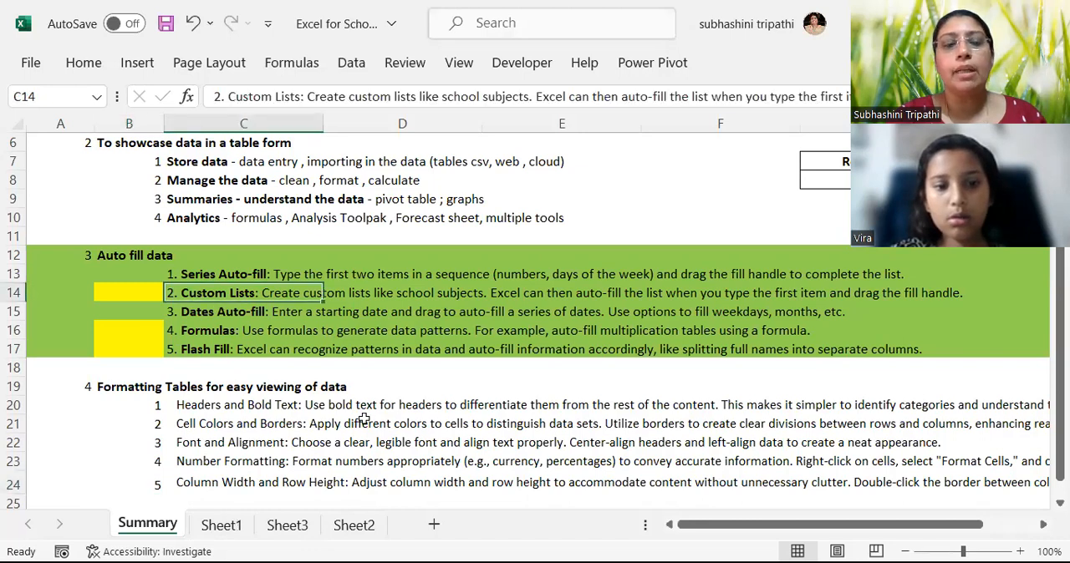
# On Sheet2, enter a heading in cell B1 made of the student's first name with an apostrophe, followed by "Friends".
pyautogui.click(354, 525)
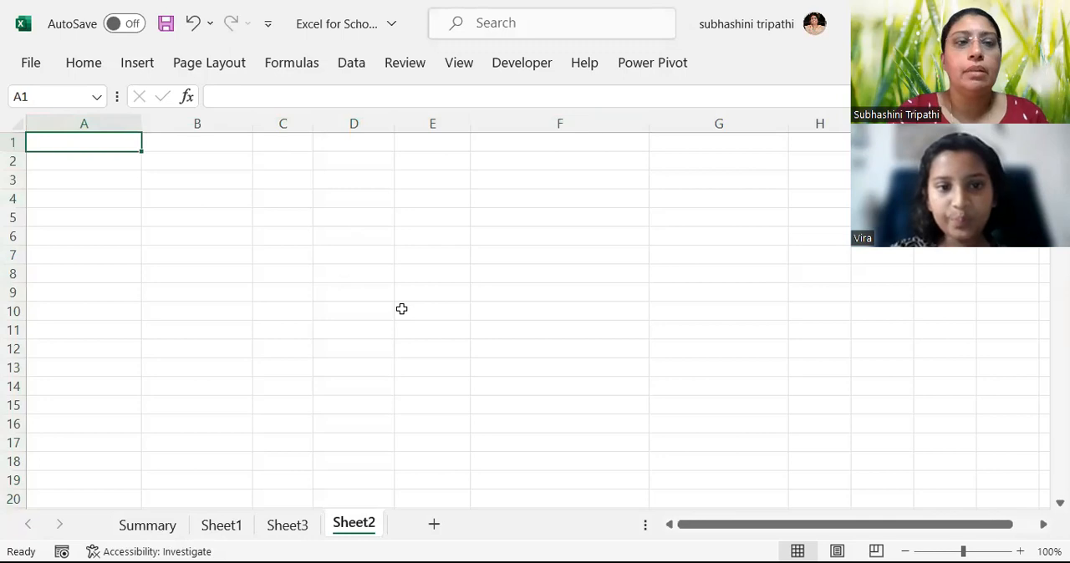
pyautogui.press('Down')
pyautogui.press('Up')
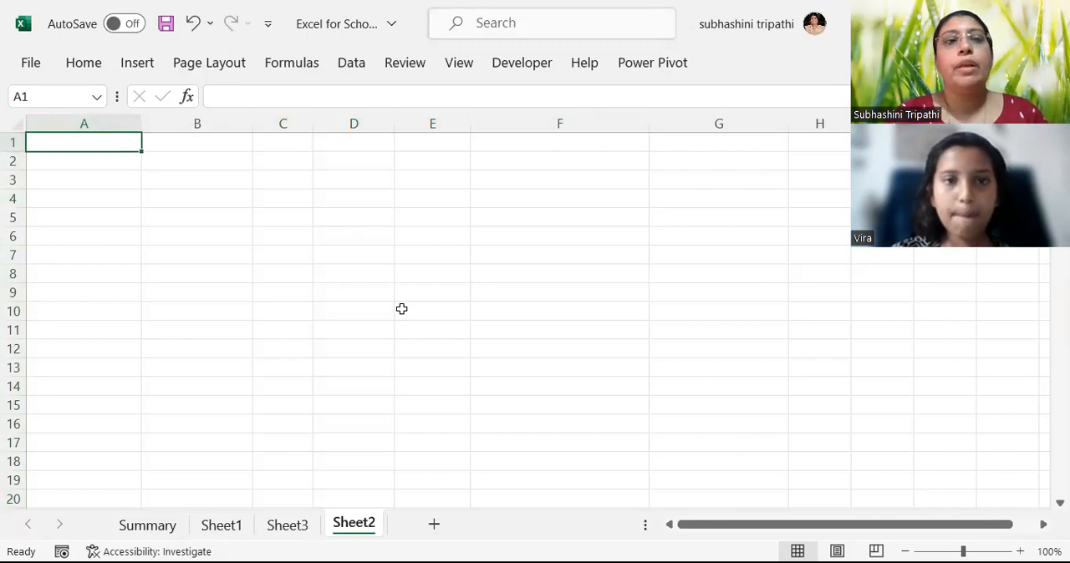
pyautogui.press('Right')
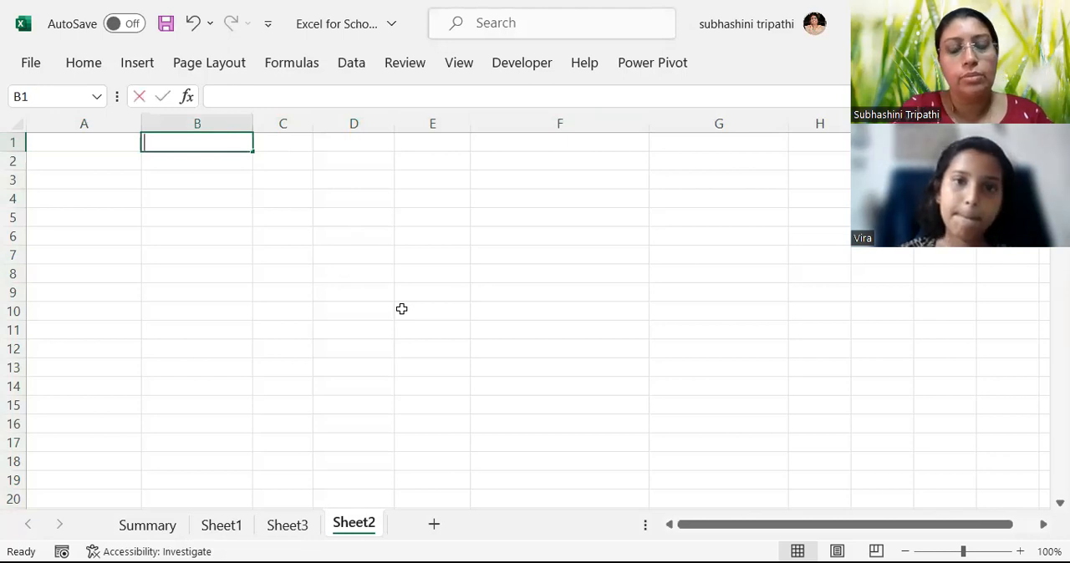
pyautogui.write('Vire')
pyautogui.press('Return')
pyautogui.press('Up')
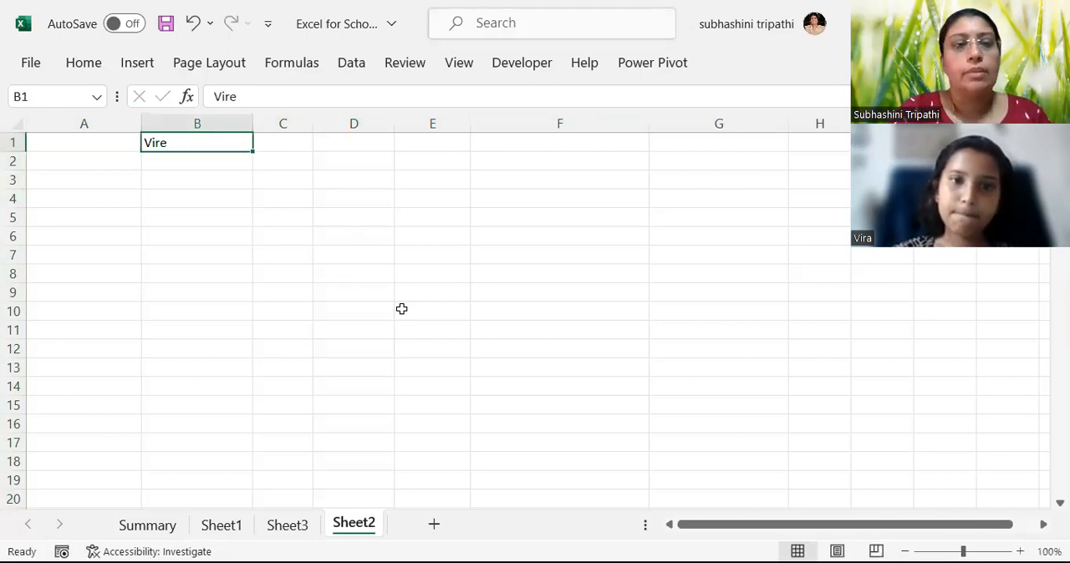
pyautogui.click(264, 100)
pyautogui.press('BackSpace')
pyautogui.write("a' Friends")
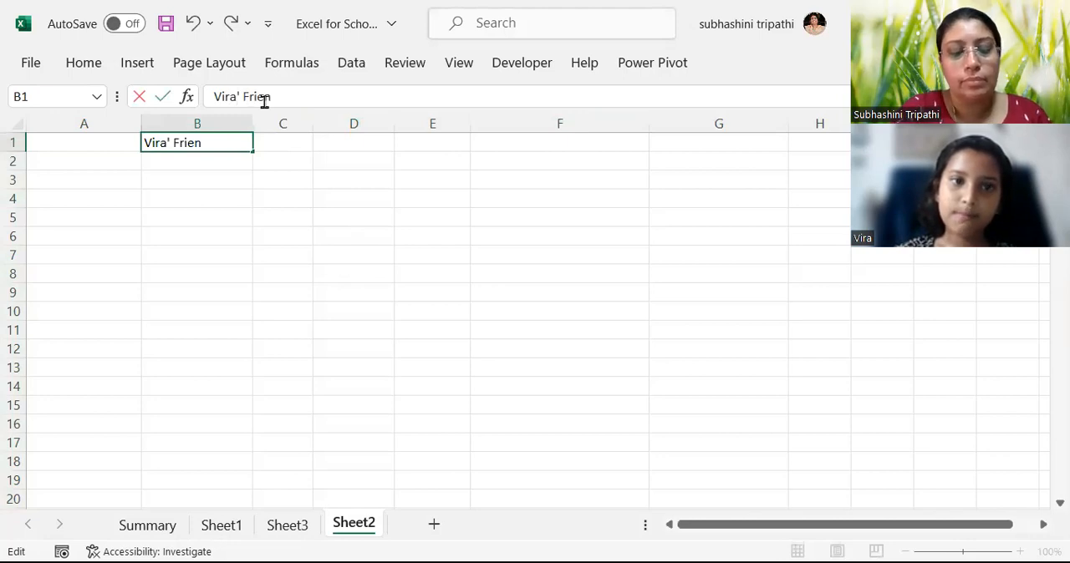
pyautogui.press('Return')
# List the first names of three friends in cells B2 to B4 under the heading.
pyautogui.write('FK')
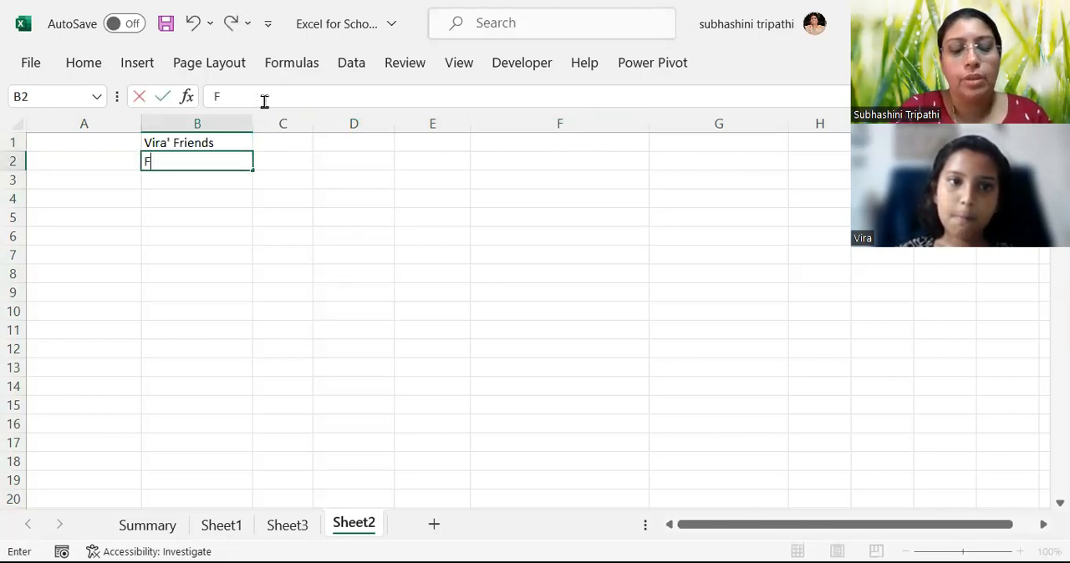
pyautogui.write('Kirti')
pyautogui.press('Return')
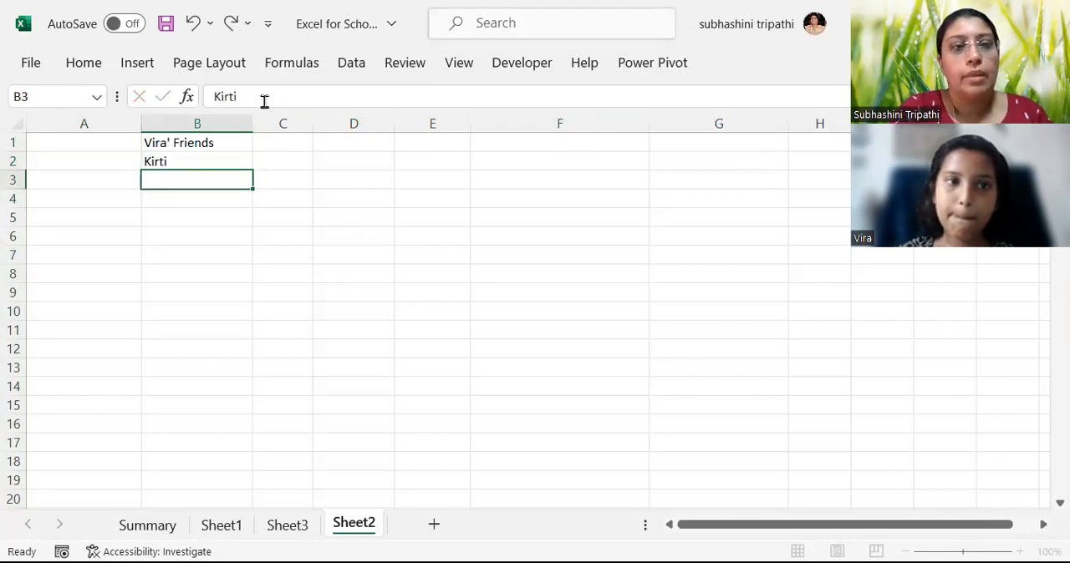
pyautogui.write('Latasha')
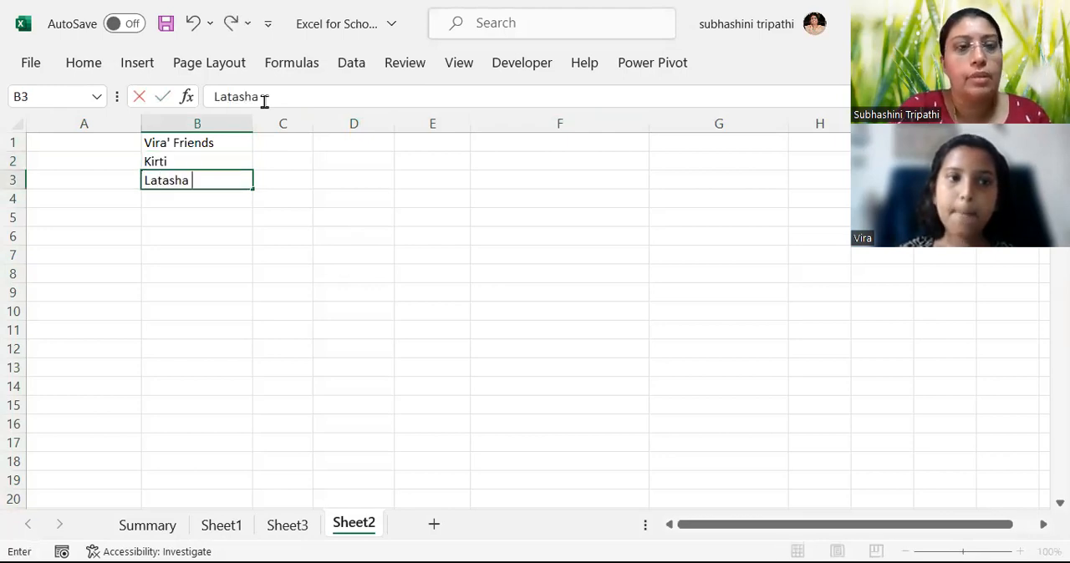
pyautogui.press('Return')
pyautogui.write('Natasha')
pyautogui.press('Return')
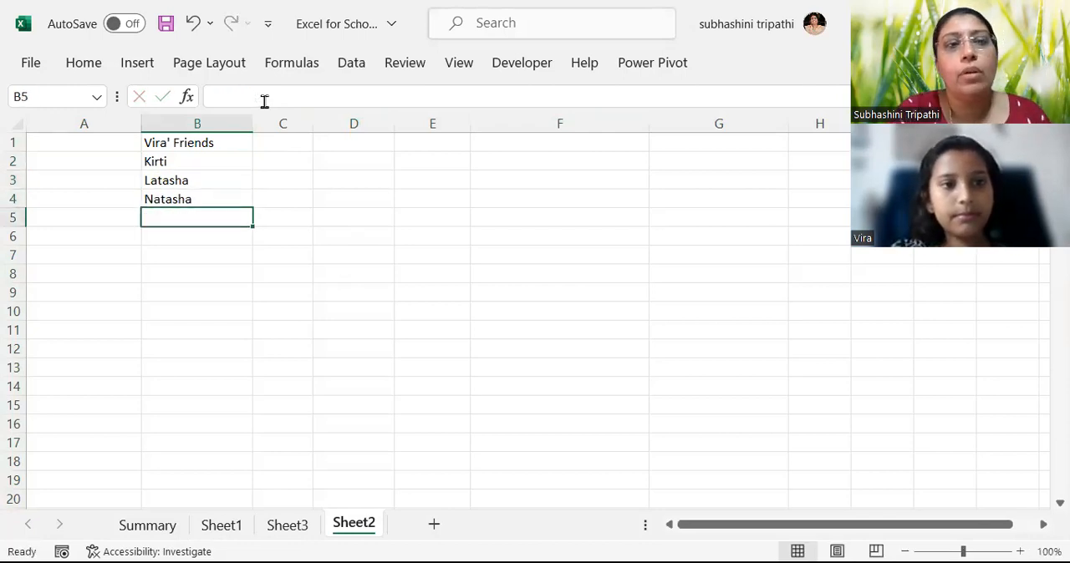
# Auto-fill the three friends' names from B2:B4 further down column B.
pyautogui.moveTo(200, 163); pyautogui.dragTo(249, 209)
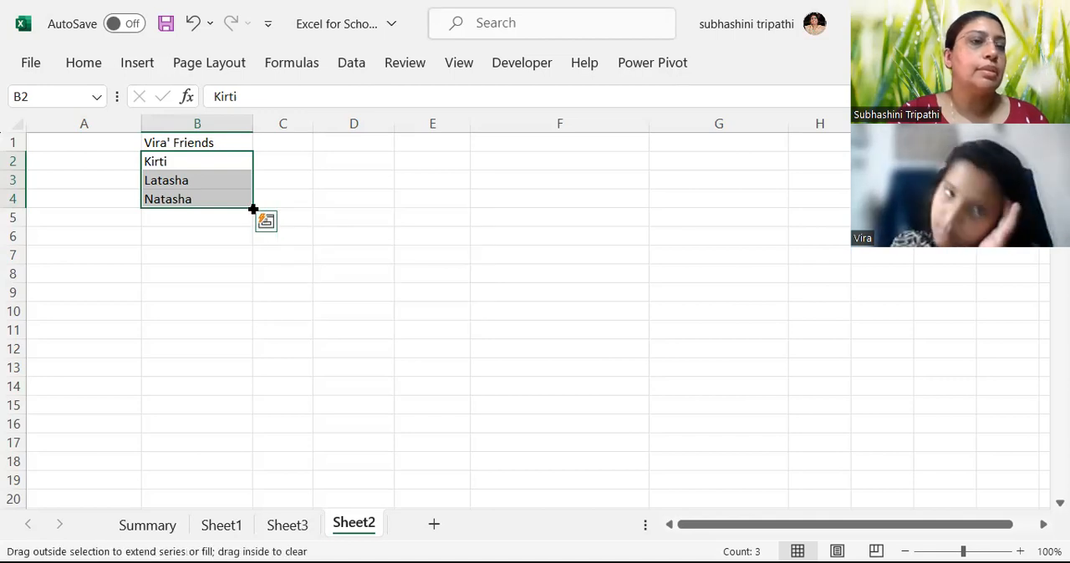
pyautogui.moveTo(253, 209); pyautogui.dragTo(248, 265)
pyautogui.moveTo(214, 222); pyautogui.dragTo(220, 258)
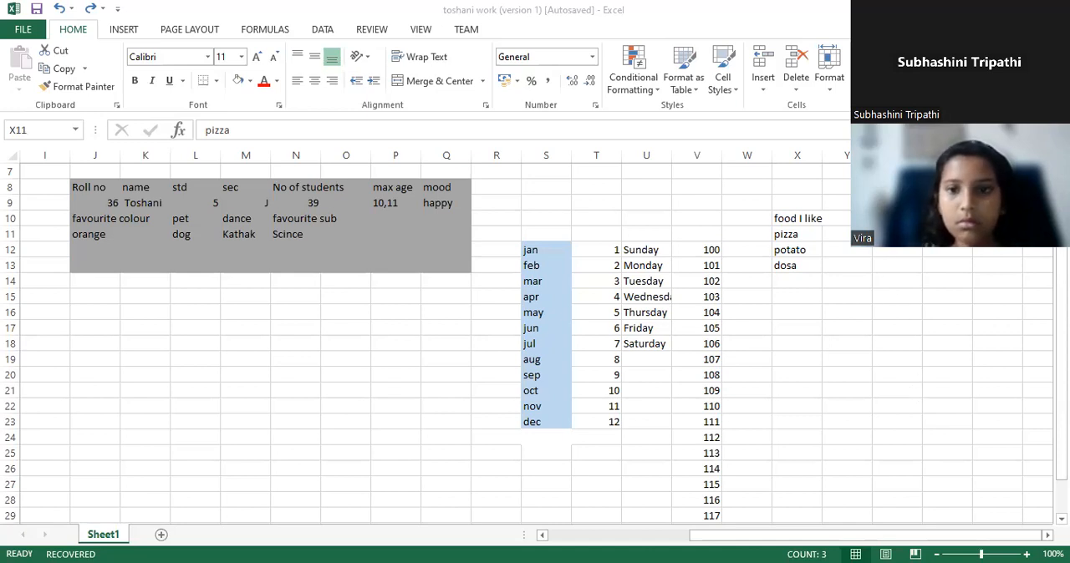
# In the student's own workbook, auto-fill the pizza, potato, dosa list in X11:X13 down to X24.
pyautogui.click(787, 240)
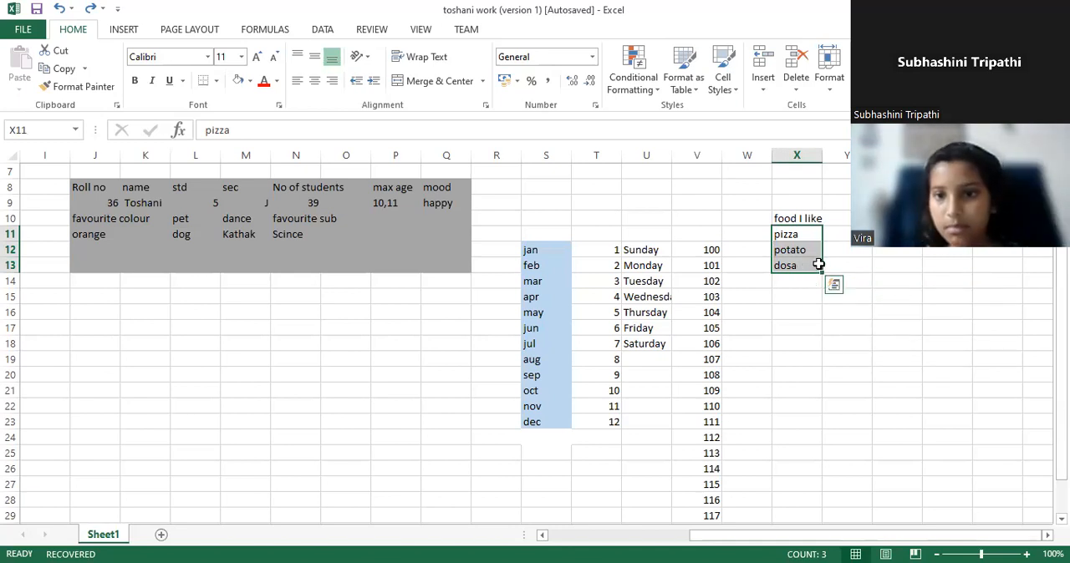
pyautogui.moveTo(820, 269); pyautogui.dragTo(828, 441)
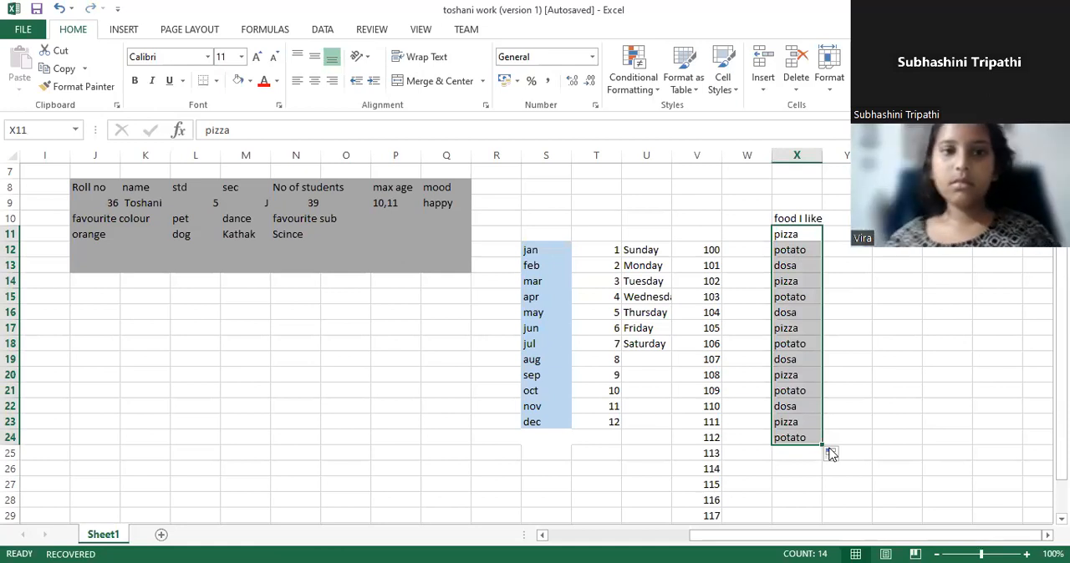
# On the Summary sheet, change the fill of cell B14 beside Custom Lists from yellow to light green.
pyautogui.click(864, 278)
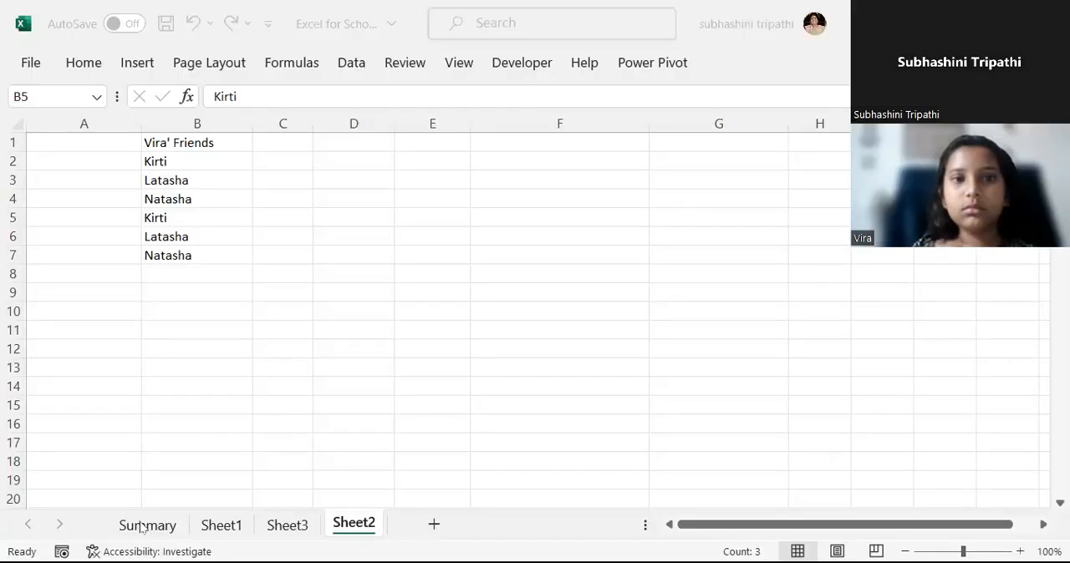
pyautogui.click(142, 527)
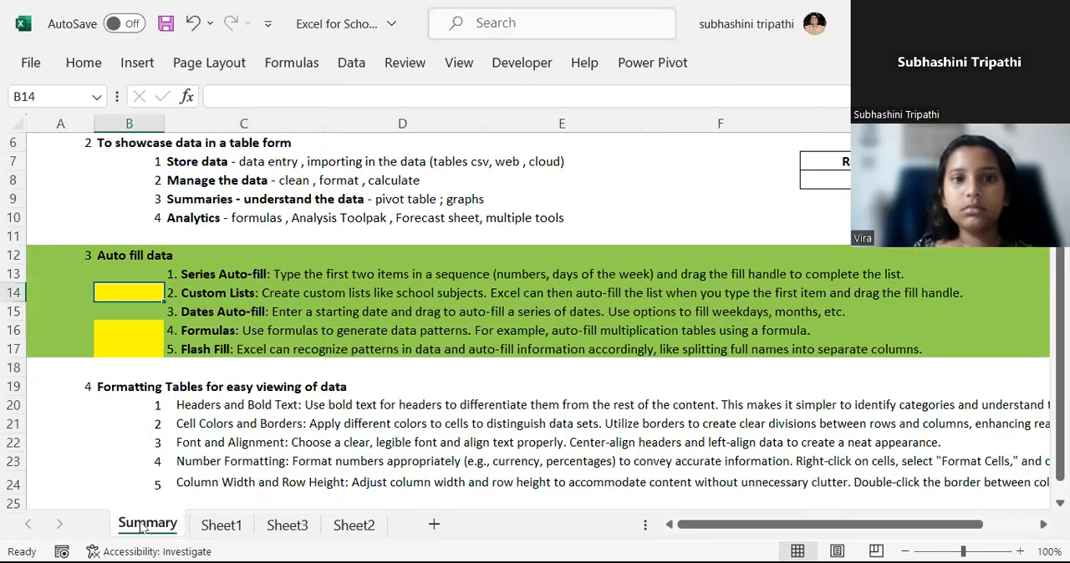
pyautogui.click(83, 64)
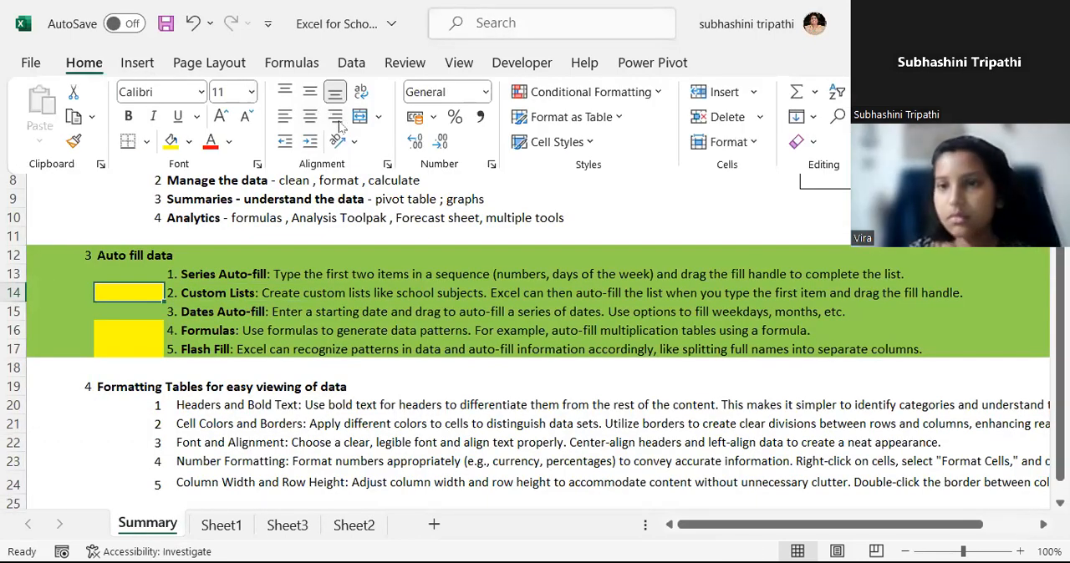
pyautogui.click(385, 6)
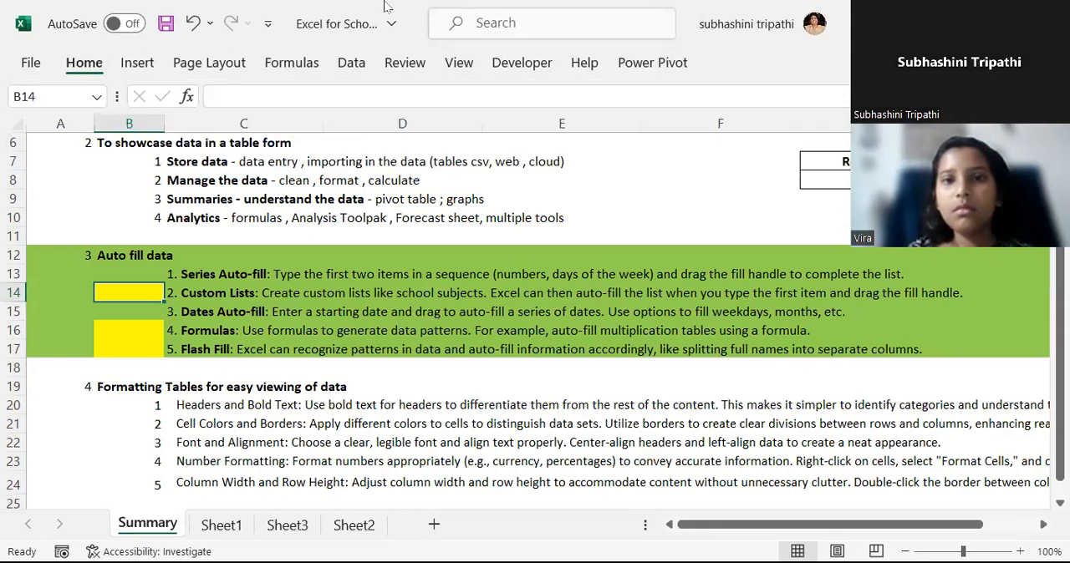
pyautogui.click(84, 62)
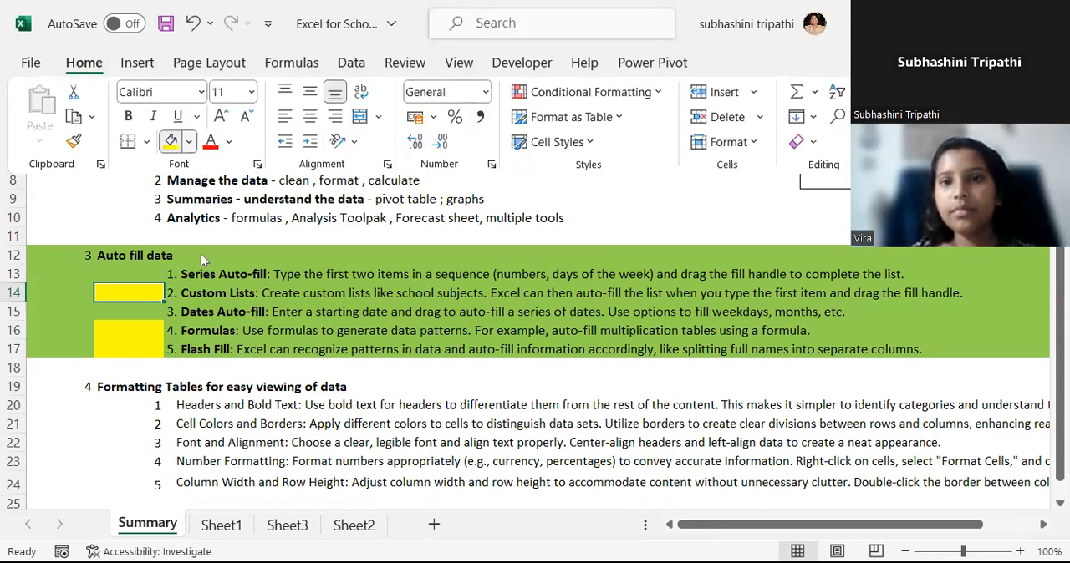
pyautogui.click(188, 141)
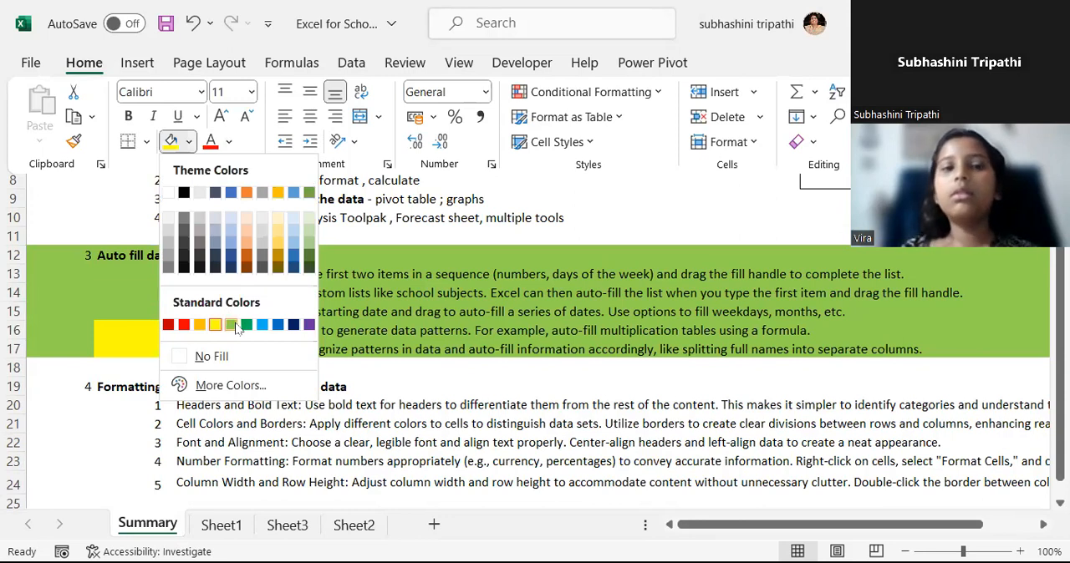
pyautogui.click(138, 326)
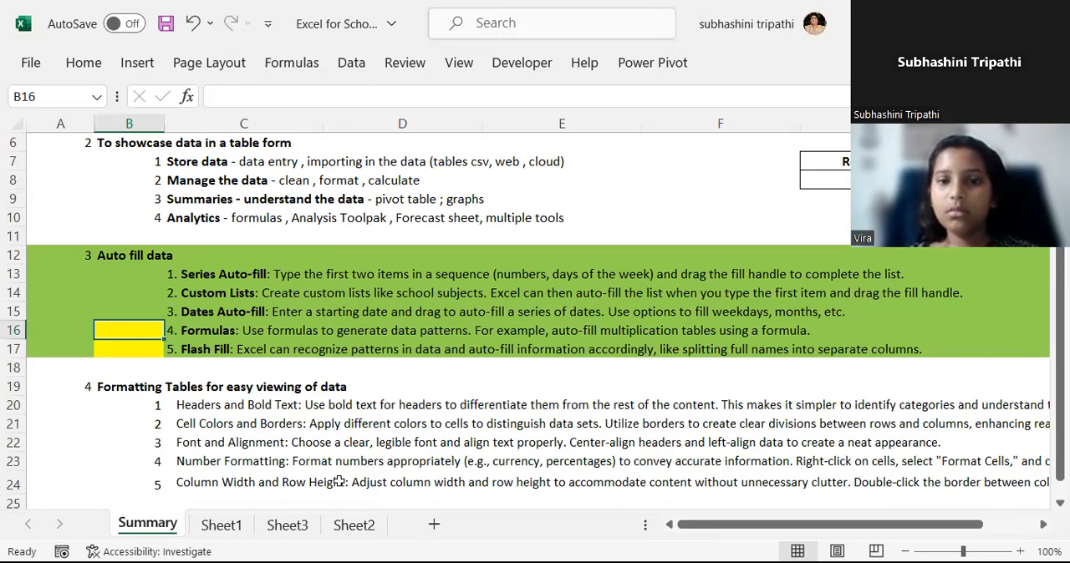
# On Sheet2, enter the subject headings "Maths" in D1 and "English" in E1.
pyautogui.click(356, 525)
pyautogui.click(365, 231)
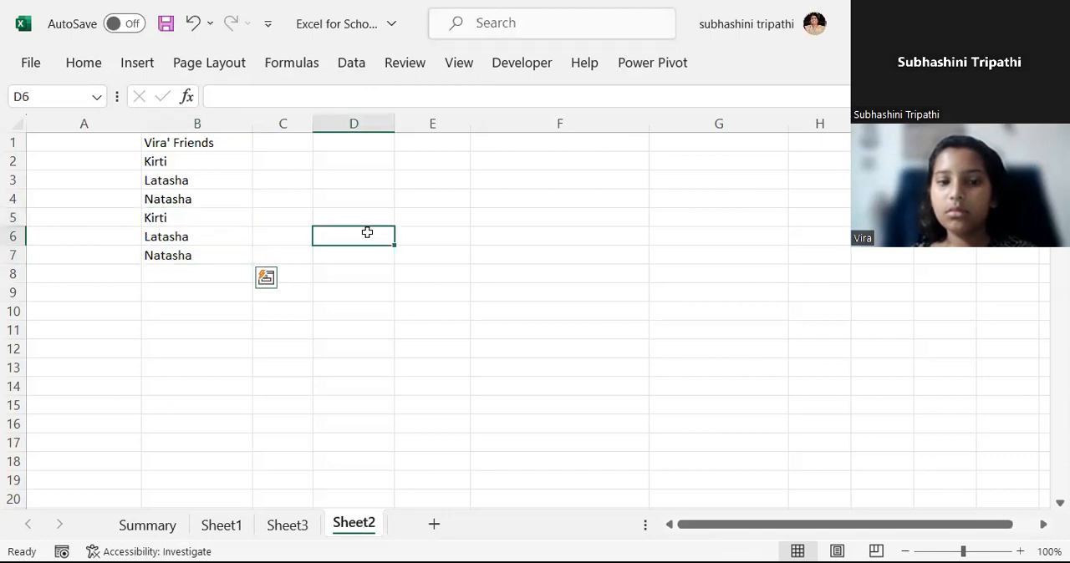
pyautogui.click(366, 140)
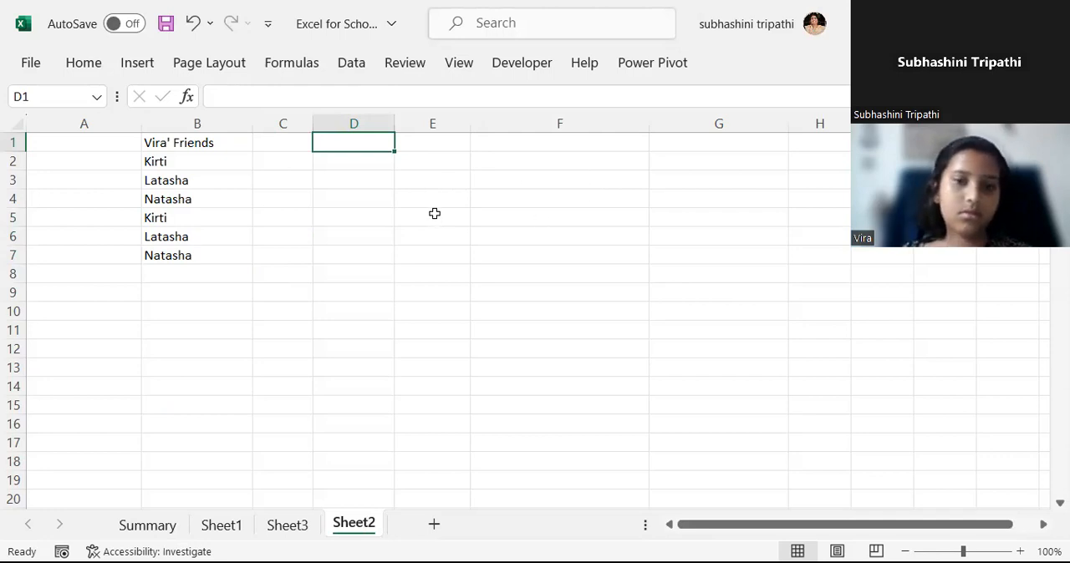
pyautogui.write('Maths')
pyautogui.press('Return')
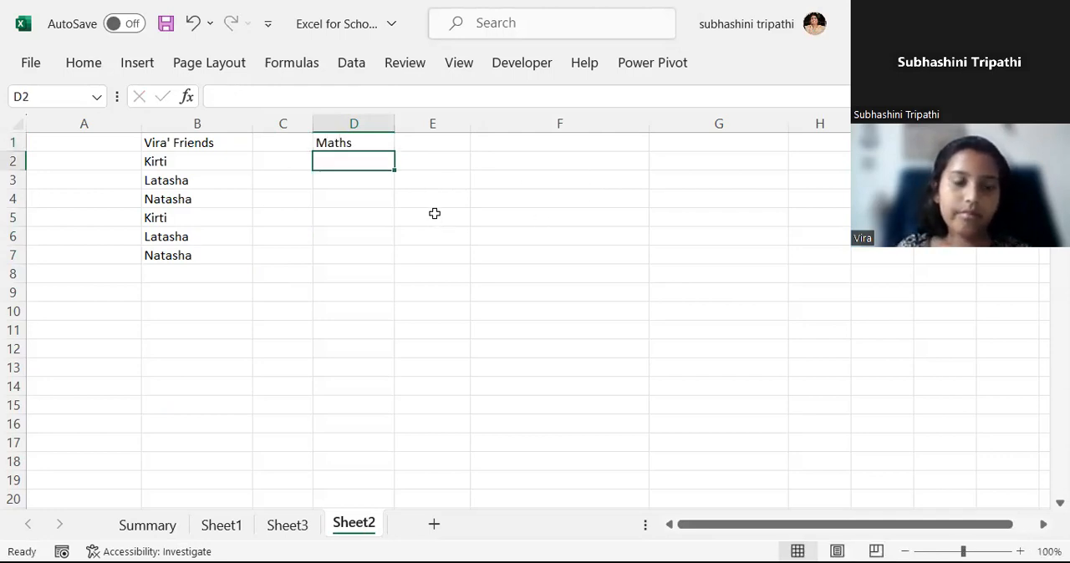
pyautogui.press('Up')
pyautogui.press('Right')
pyautogui.write('E')
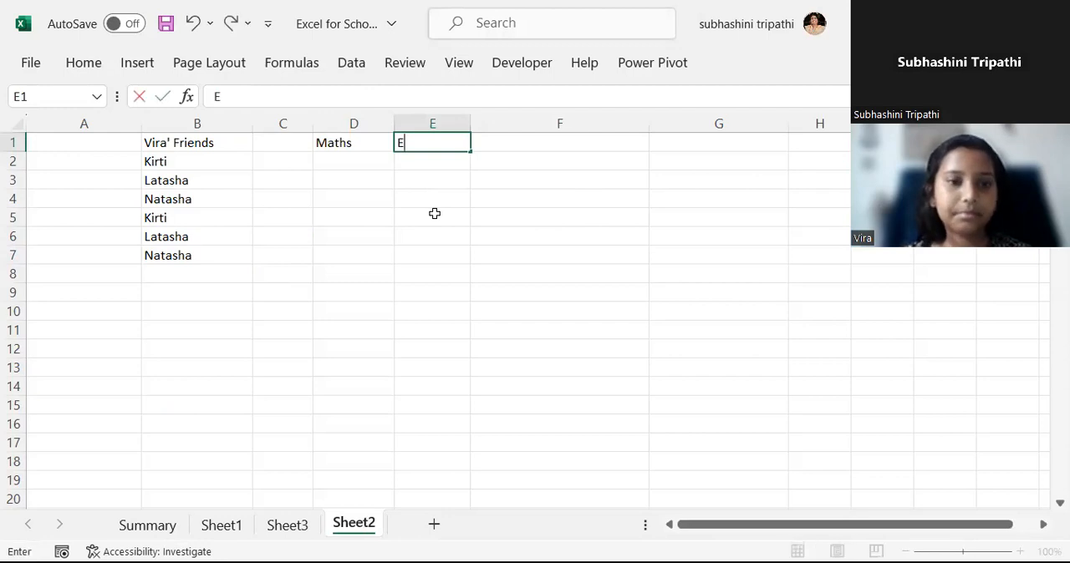
pyautogui.write('nglish')
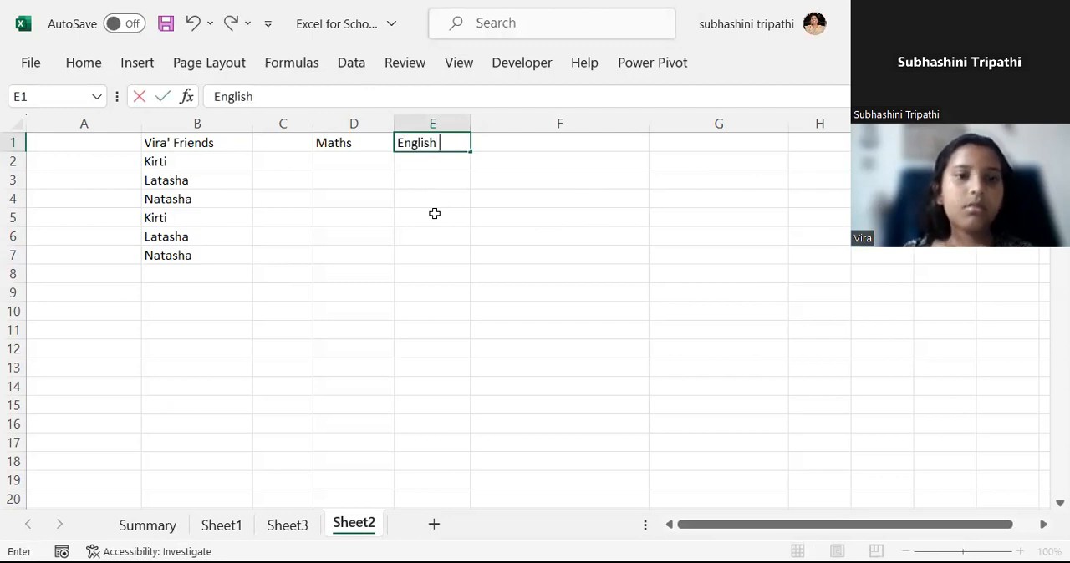
pyautogui.press('Return')
# Clear the repeated friends' names from cells B5 to B7.
pyautogui.press('Left')
pyautogui.press('Left')
pyautogui.press('Left')
pyautogui.press('Left')
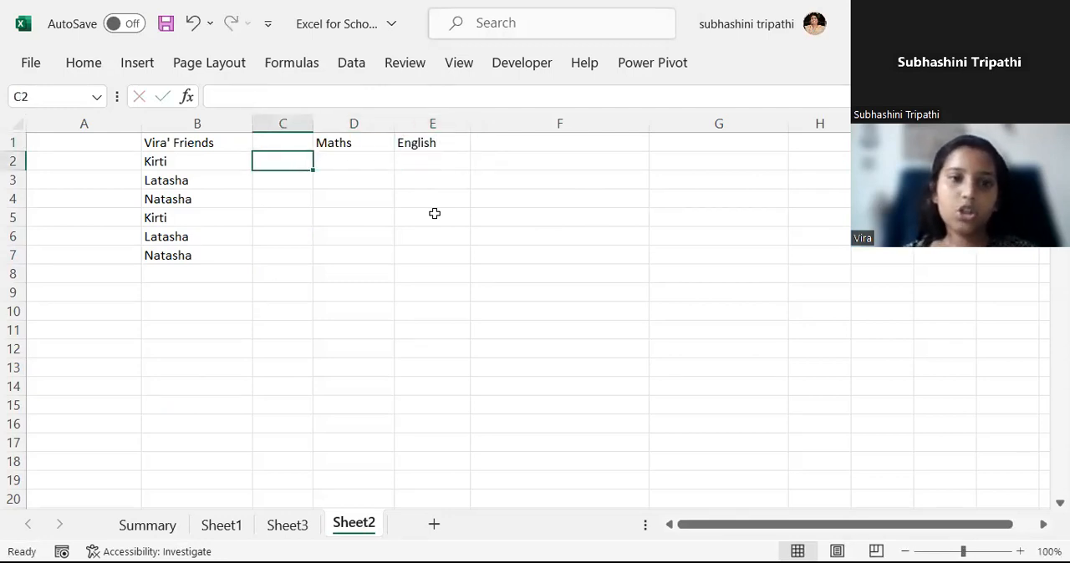
pyautogui.press('Down')
pyautogui.press('Down')
pyautogui.press('Down')
pyautogui.press('Right')
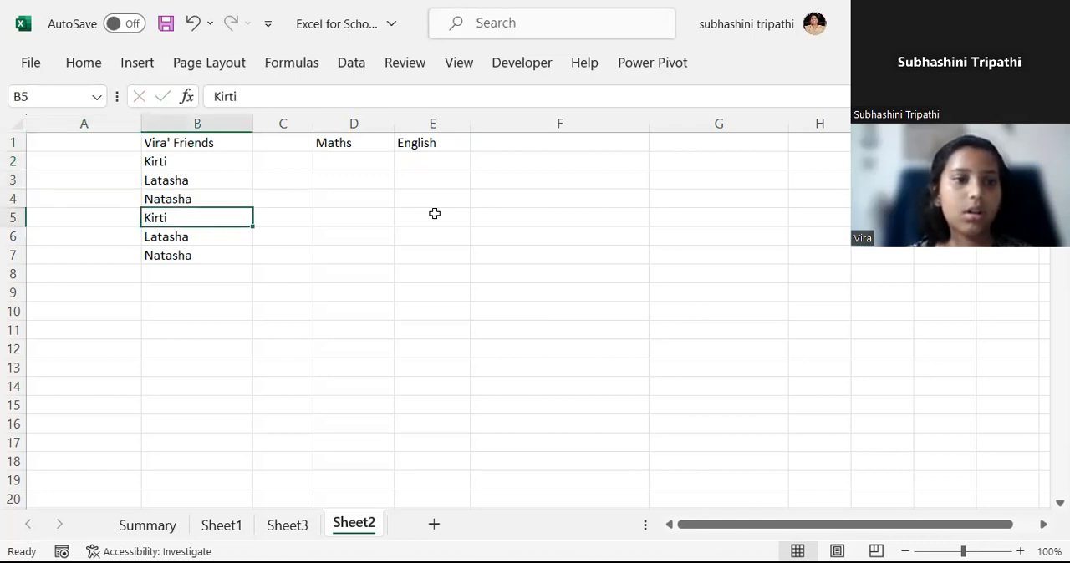
pyautogui.hotkey('shift', 'Down')
pyautogui.hotkey('shift', 'Down')
pyautogui.press('Delete')
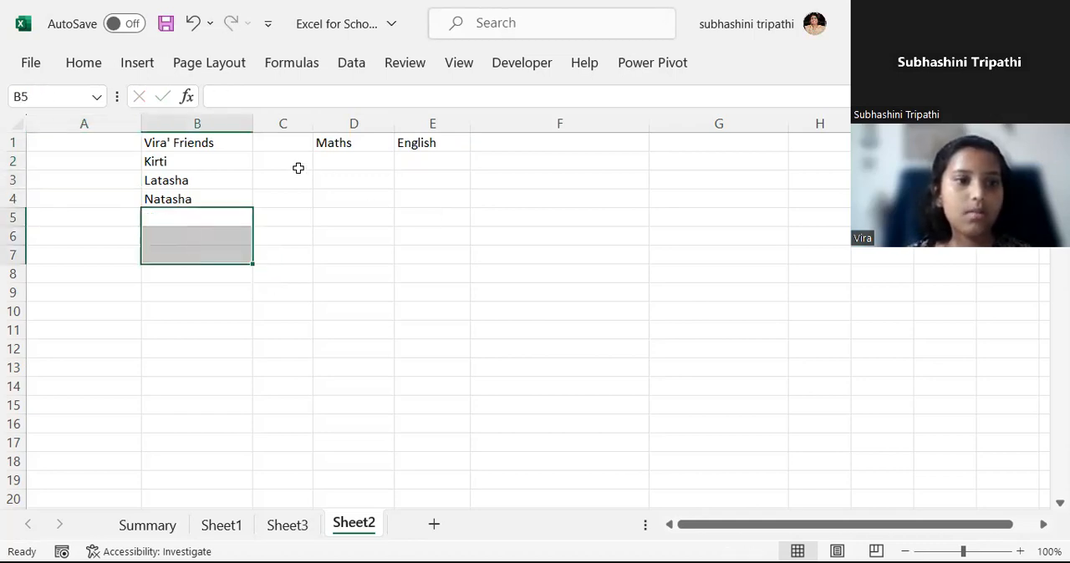
# Delete the empty column C between the friends' names and the Maths column.
pyautogui.click(284, 123)
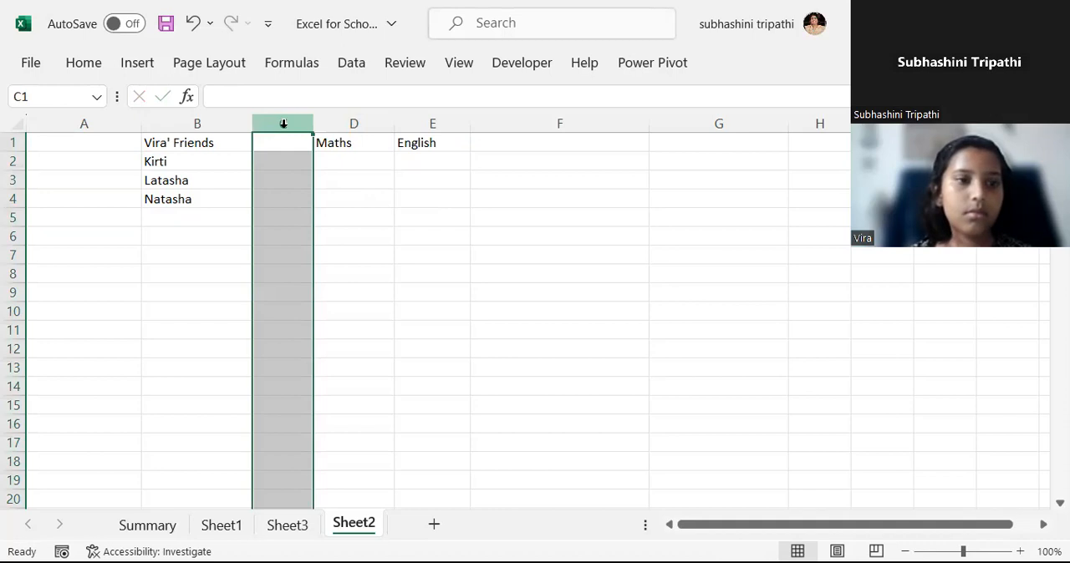
pyautogui.rightClick(284, 124)
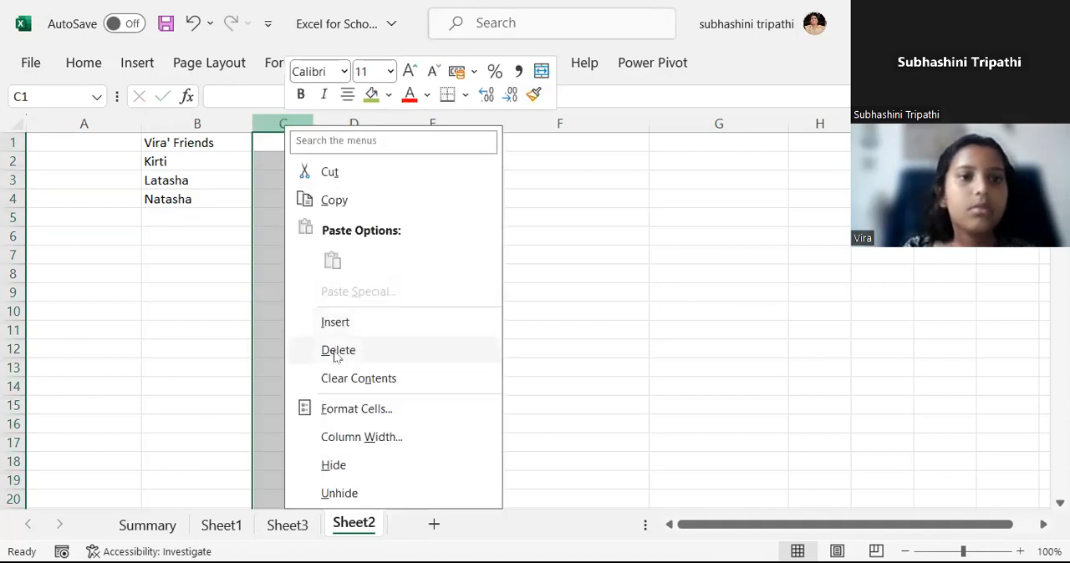
pyautogui.click(338, 350)
# Enter the Maths marks 60, 65 and 80 in cells C2 to C4.
pyautogui.click(326, 163)
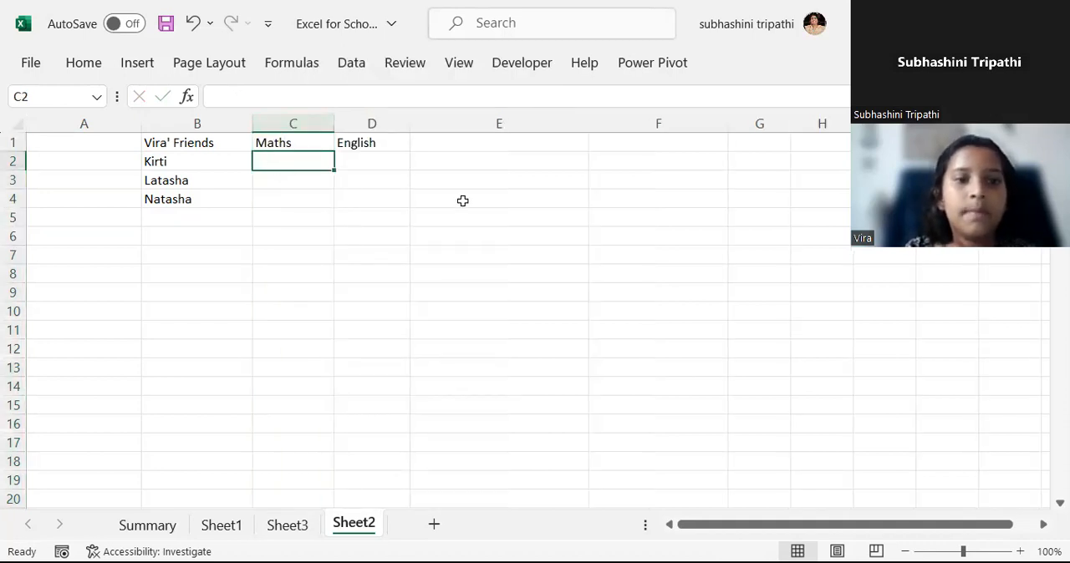
pyautogui.write('60')
pyautogui.press('Return')
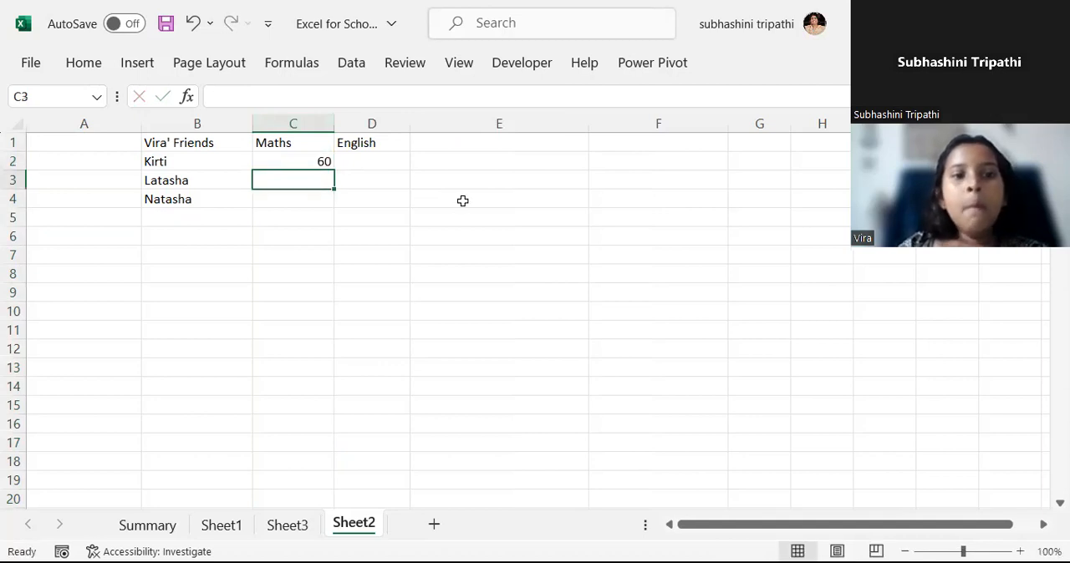
pyautogui.write('65')
pyautogui.press('Return')
pyautogui.write('80')
pyautogui.press('Return')
# Enter the English marks 80, 76 and 60 in cells D2 to D4.
pyautogui.press('Up')
pyautogui.press('Up')
pyautogui.press('Up')
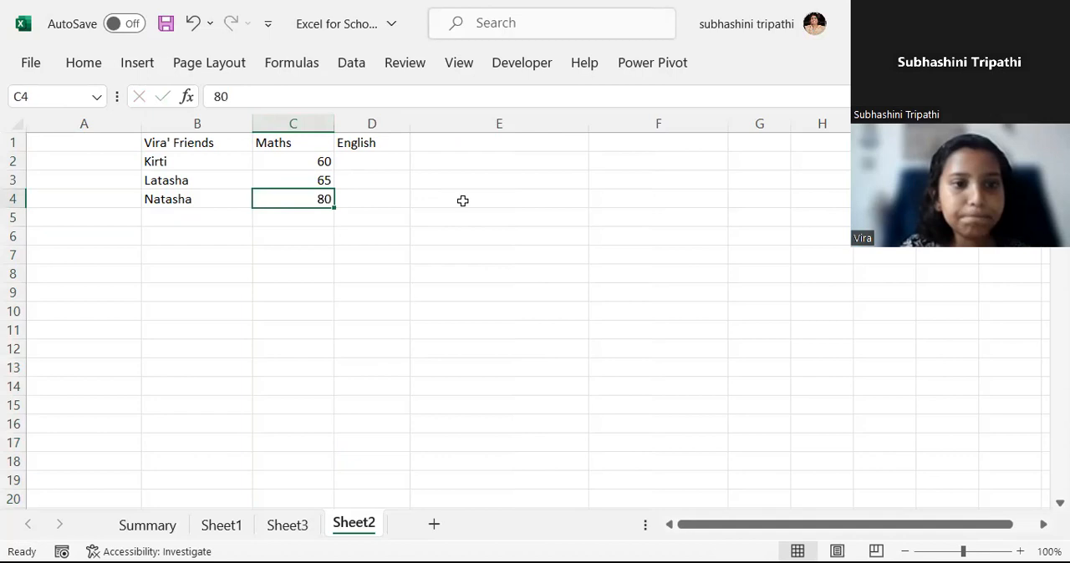
pyautogui.press('Right')
pyautogui.write('80')
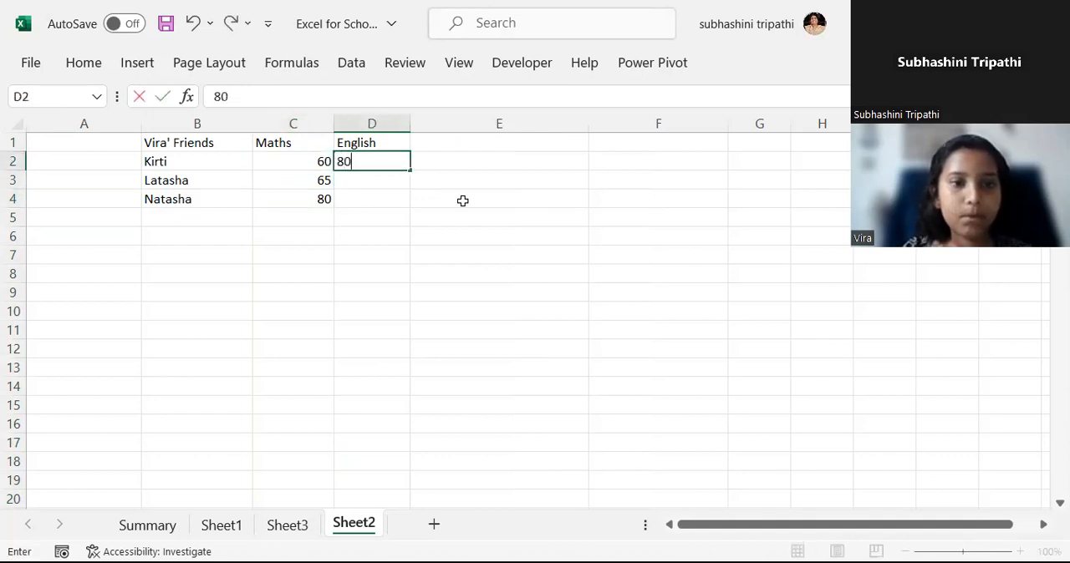
pyautogui.press('Return')
pyautogui.write('76')
pyautogui.press('Return')
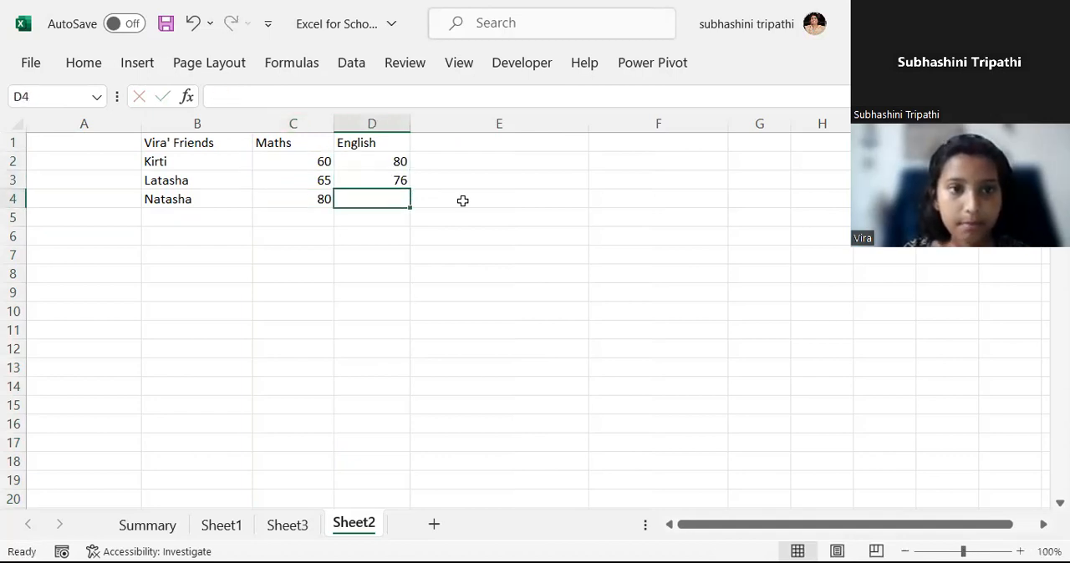
pyautogui.write('60')
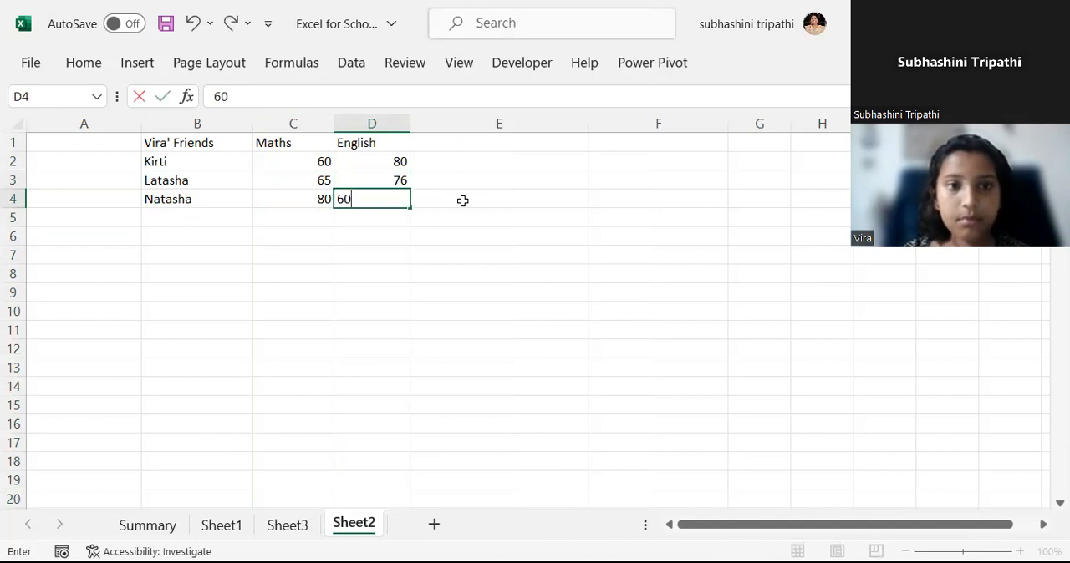
pyautogui.press('Return')
# Add the heading "Total marks" in cell E1.
pyautogui.click(476, 149)
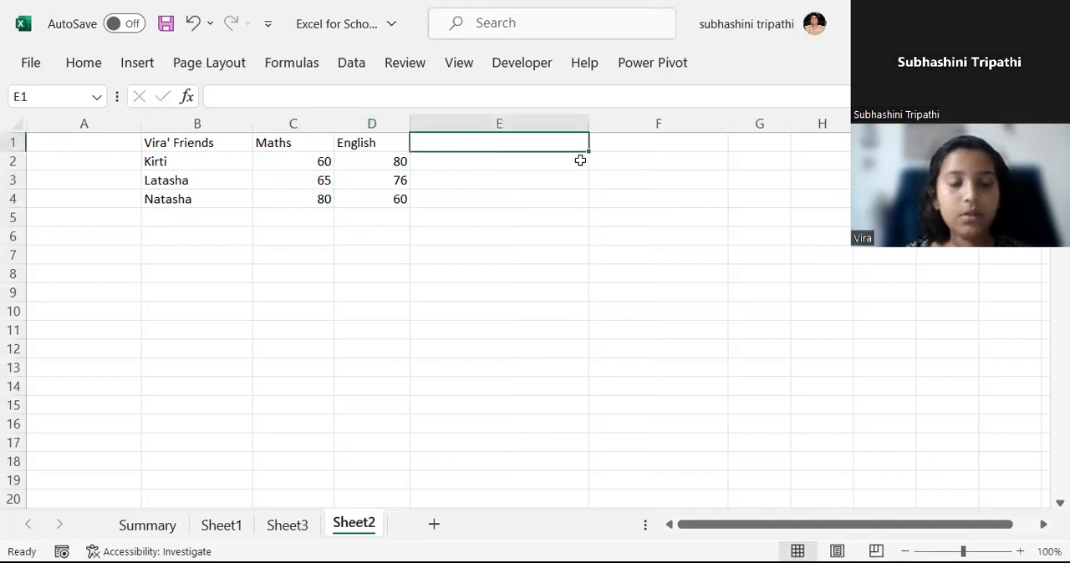
pyautogui.write('Totql')
pyautogui.press('BackSpace')
pyautogui.press('BackSpace')
pyautogui.write('al')
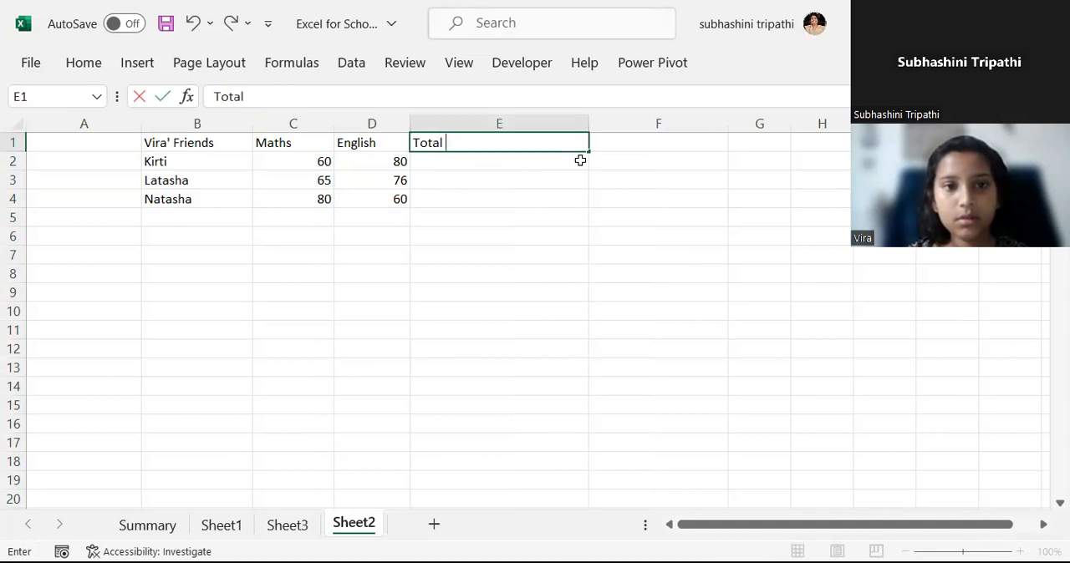
pyautogui.write(' marks')
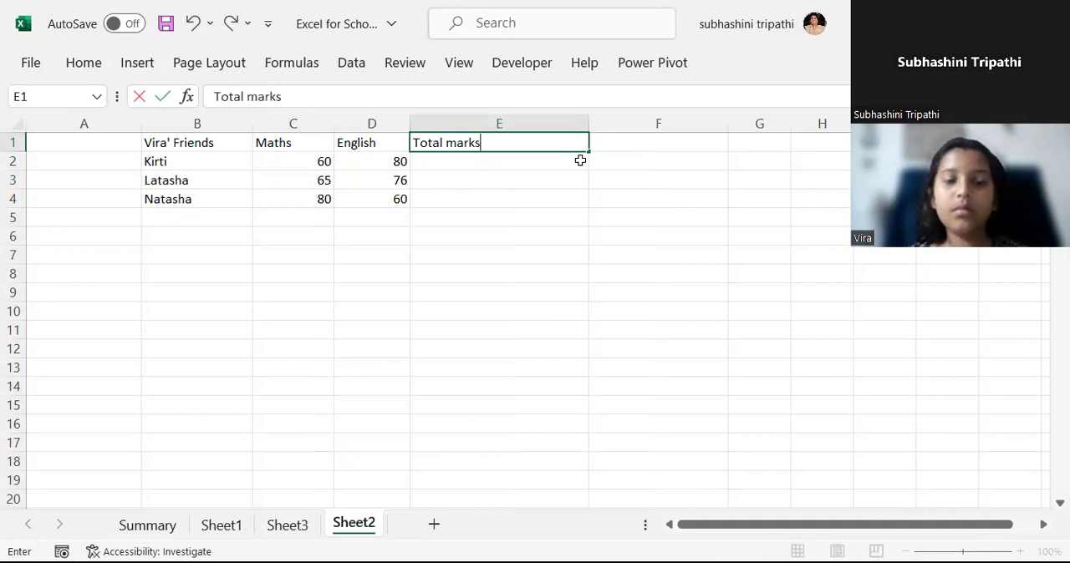
pyautogui.press('Return')
# Total the first friend's Maths and English marks in E2 with the formula =C2+D2.
pyautogui.write('=')
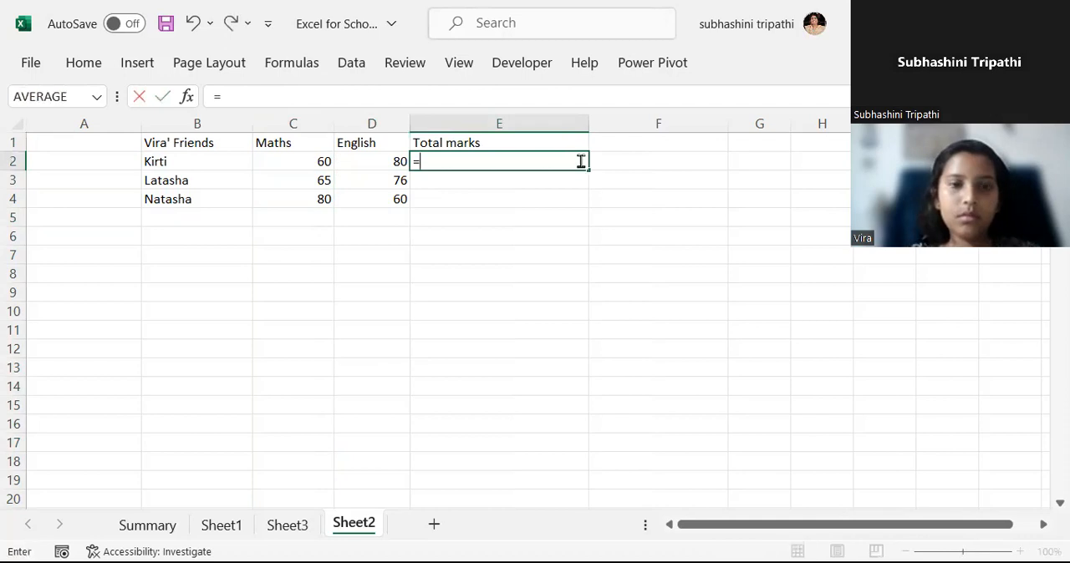
pyautogui.press('Left')
pyautogui.press('Left')
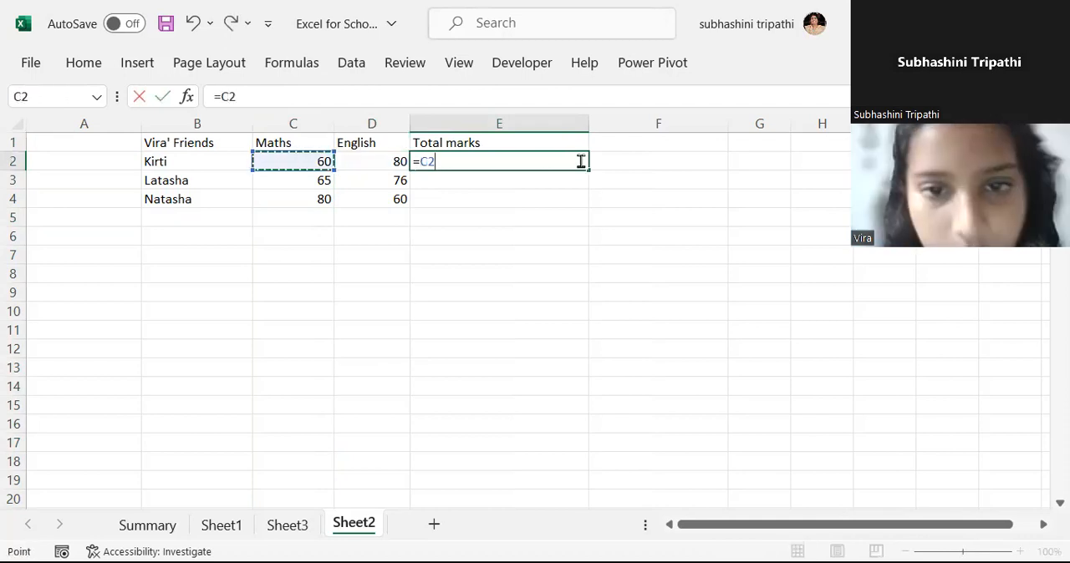
pyautogui.write('+')
pyautogui.press('Left')
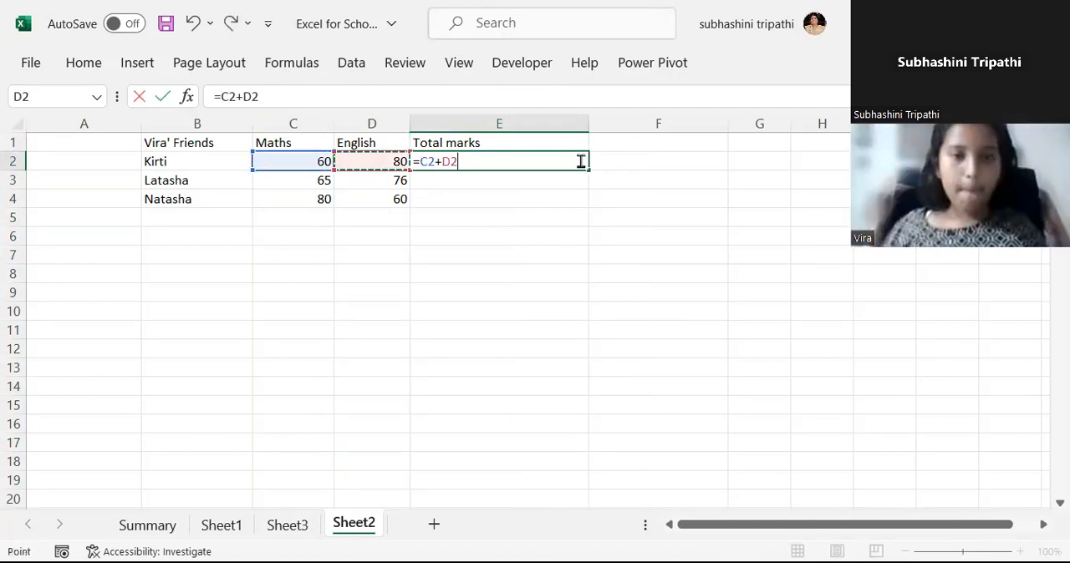
pyautogui.press('Return')
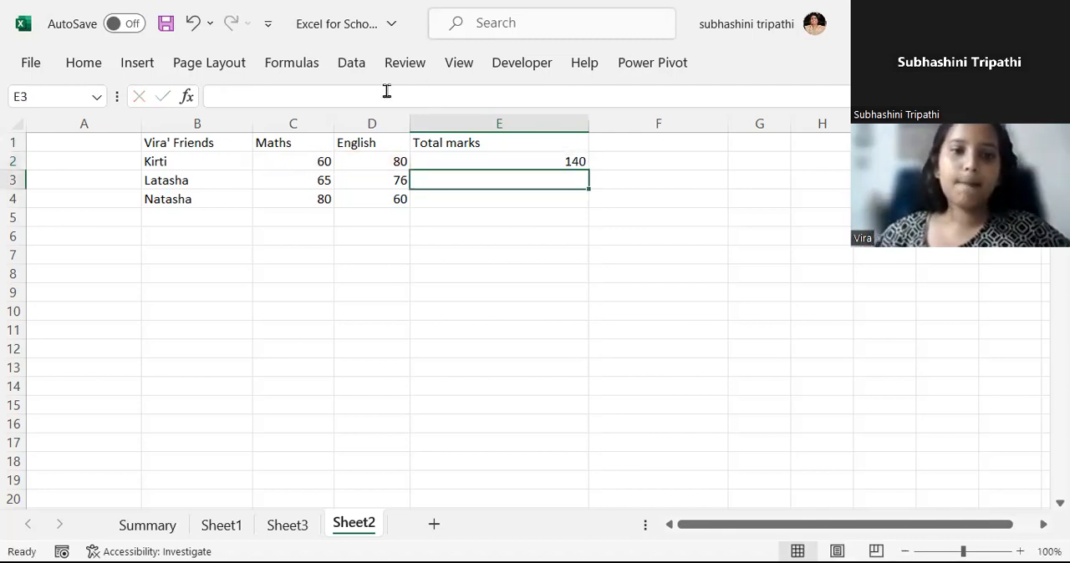
pyautogui.click(469, 173)
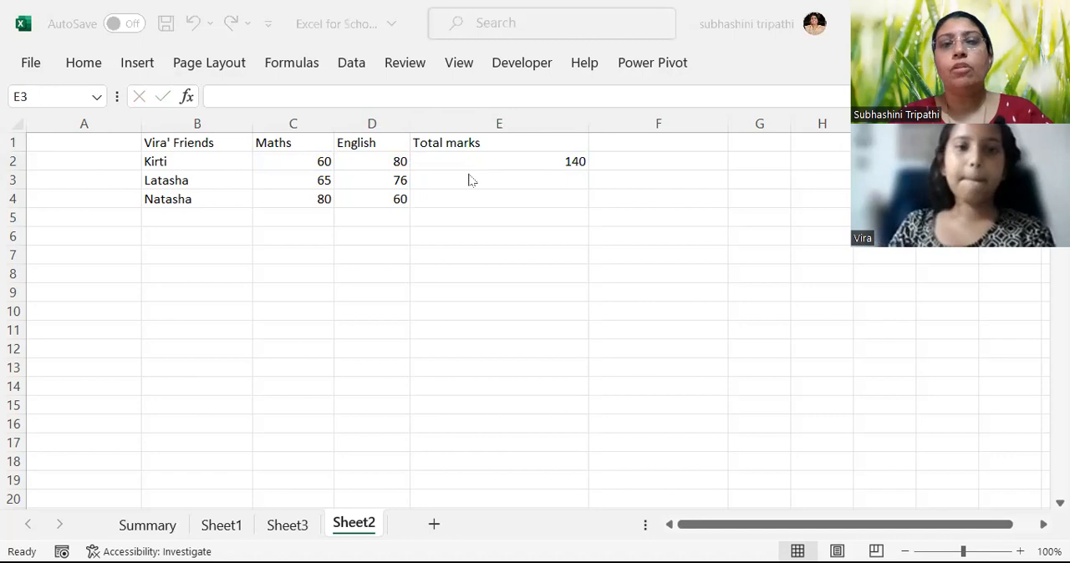
pyautogui.click(506, 162)
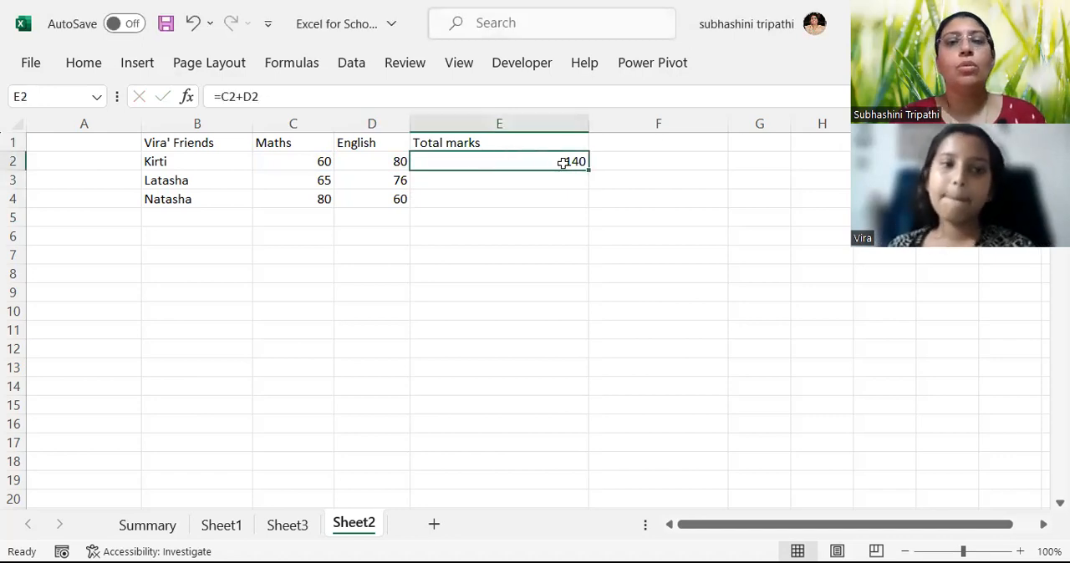
pyautogui.click(465, 177)
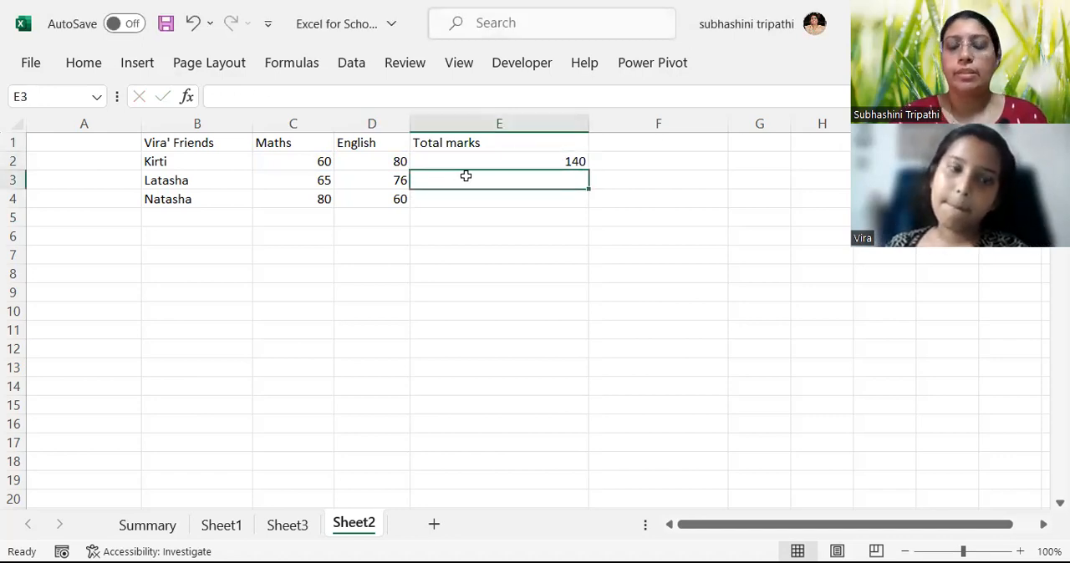
pyautogui.write('=')
pyautogui.press('Left')
pyautogui.press('Left')
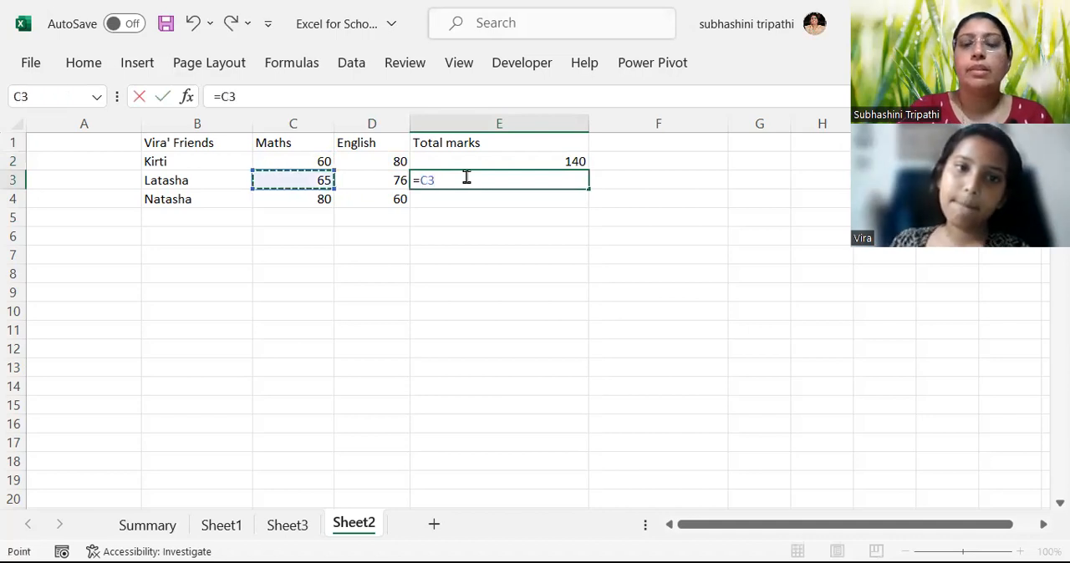
pyautogui.write('+')
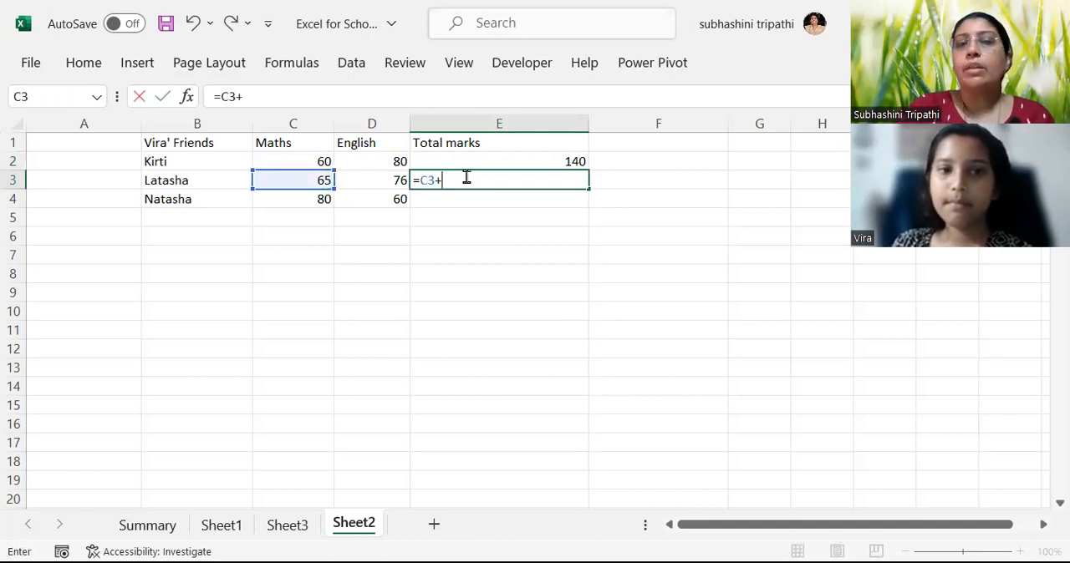
pyautogui.press('BackSpace')
pyautogui.press('BackSpace')
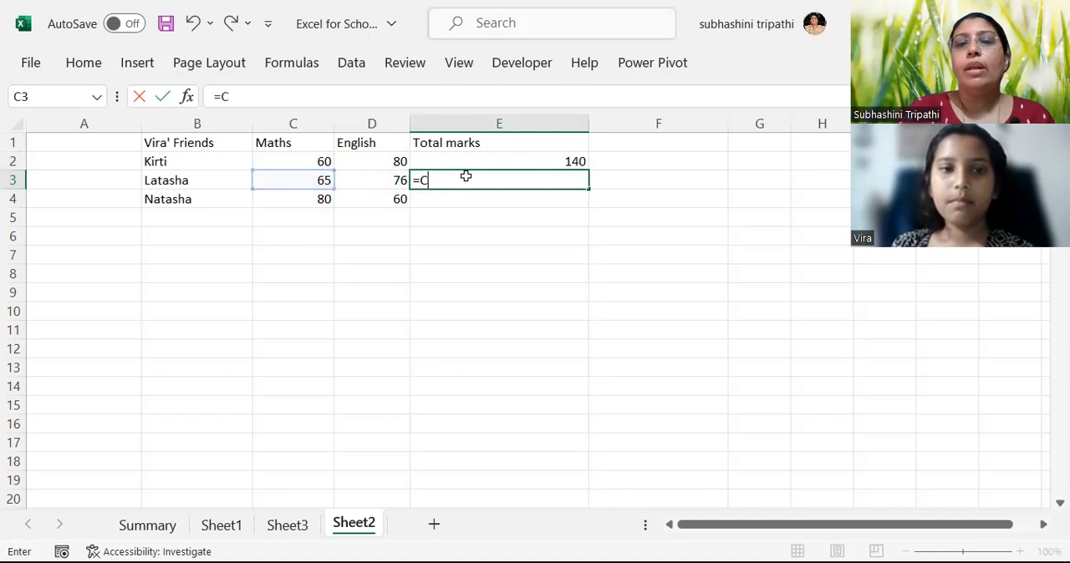
pyautogui.press('Escape')
pyautogui.press('Down')
# Fill the total formula from E2 down to E4 for the other two friends.
pyautogui.click(592, 161)
pyautogui.click(569, 163)
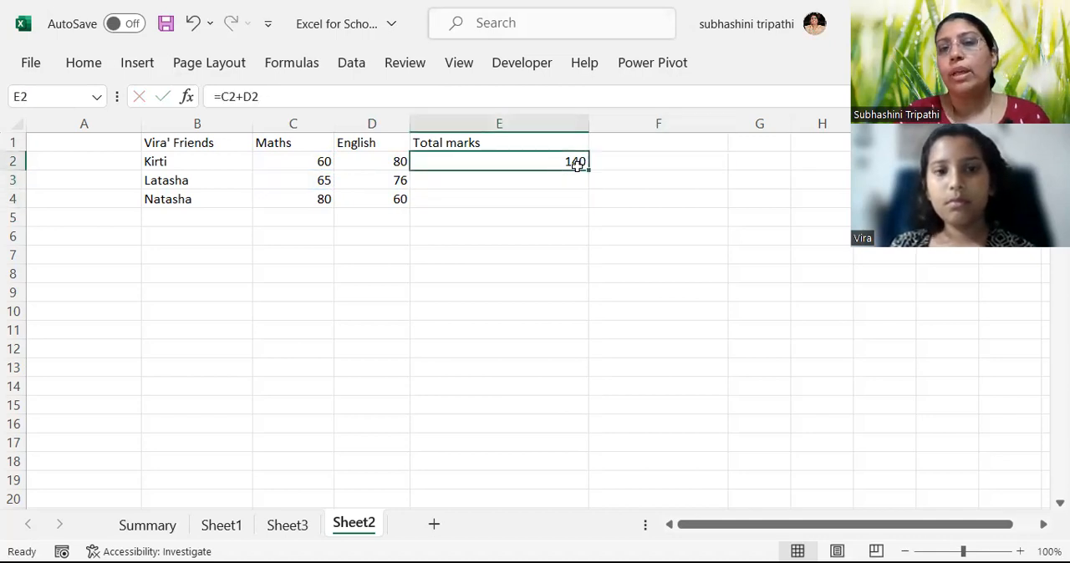
pyautogui.moveTo(587, 170); pyautogui.dragTo(582, 202)
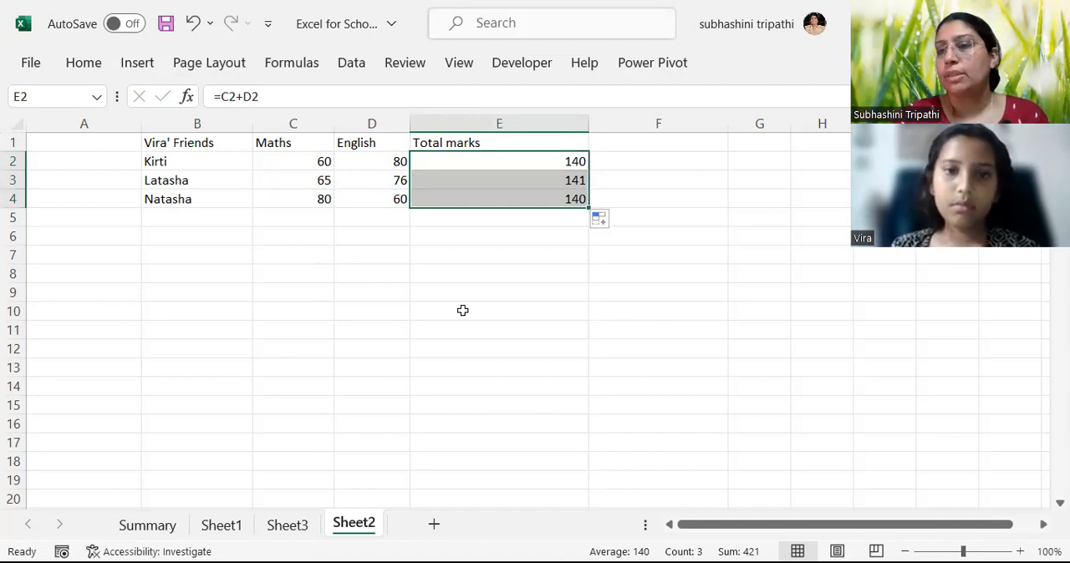
# Set the second friend's English mark in D3 to 0.
pyautogui.click(373, 187)
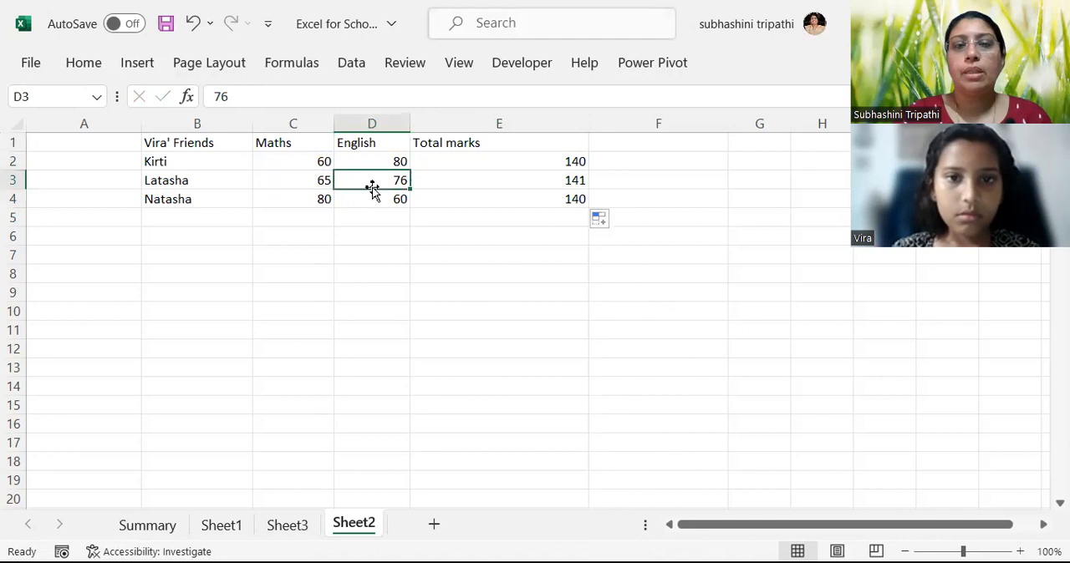
pyautogui.write('0')
pyautogui.press('Return')
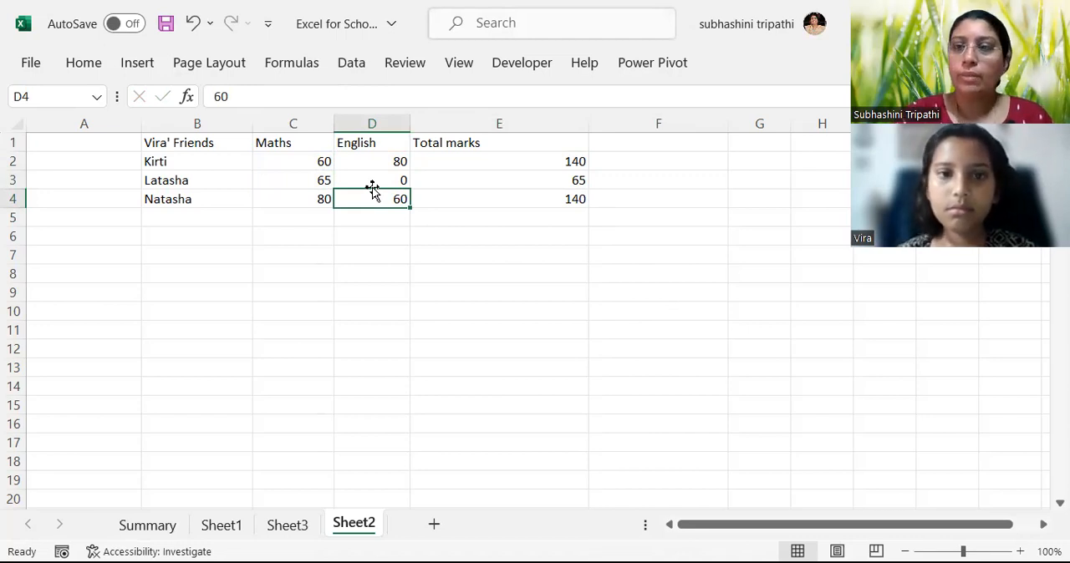
# Add the entry "new friend" in cell B5 below the list of friends.
pyautogui.click(215, 216)
pyautogui.write('new')
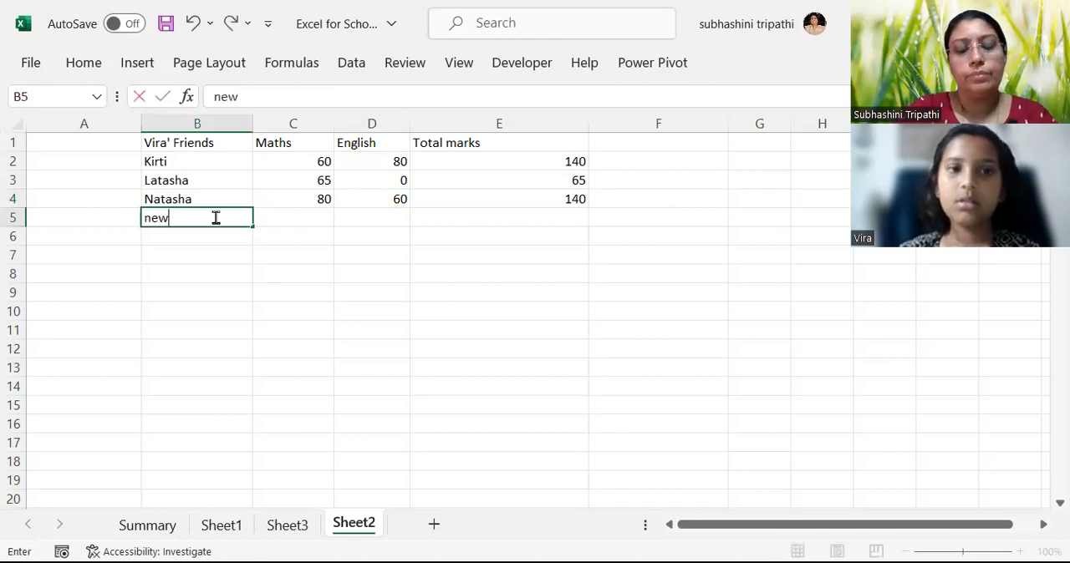
pyautogui.write(' friend')
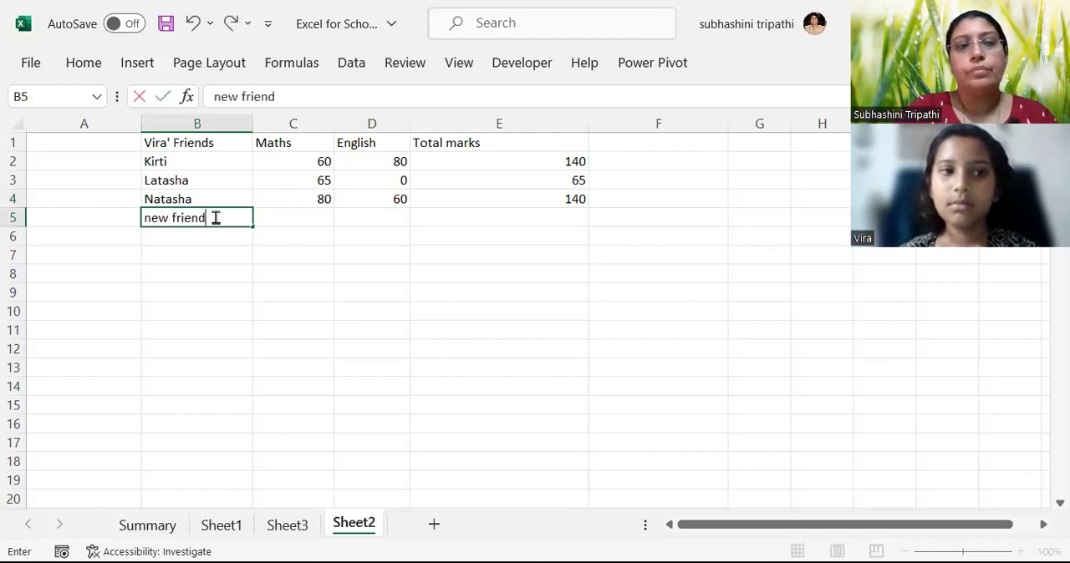
pyautogui.press('Return')
# Enter Maths mark 89 and English mark 98 for the new friend in row 5, and extend the total formula from E4 to E5.
pyautogui.click(215, 216)
pyautogui.press('Right')
pyautogui.write('89')
pyautogui.press('Return')
pyautogui.press('Up')
pyautogui.press('Right')
pyautogui.write('98')
pyautogui.press('Return')
pyautogui.click(535, 204)
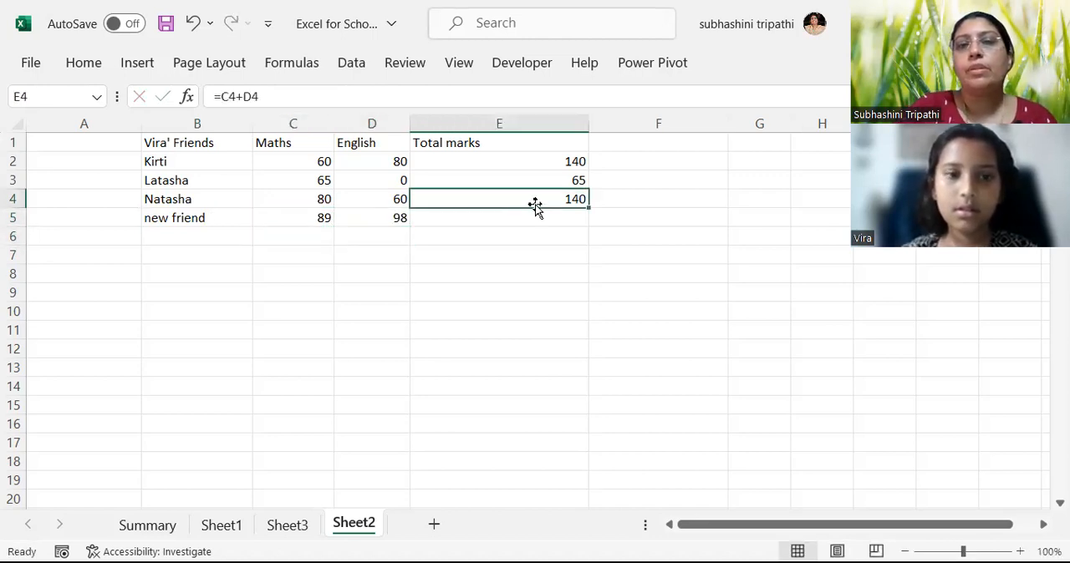
pyautogui.moveTo(587, 208); pyautogui.dragTo(587, 222)
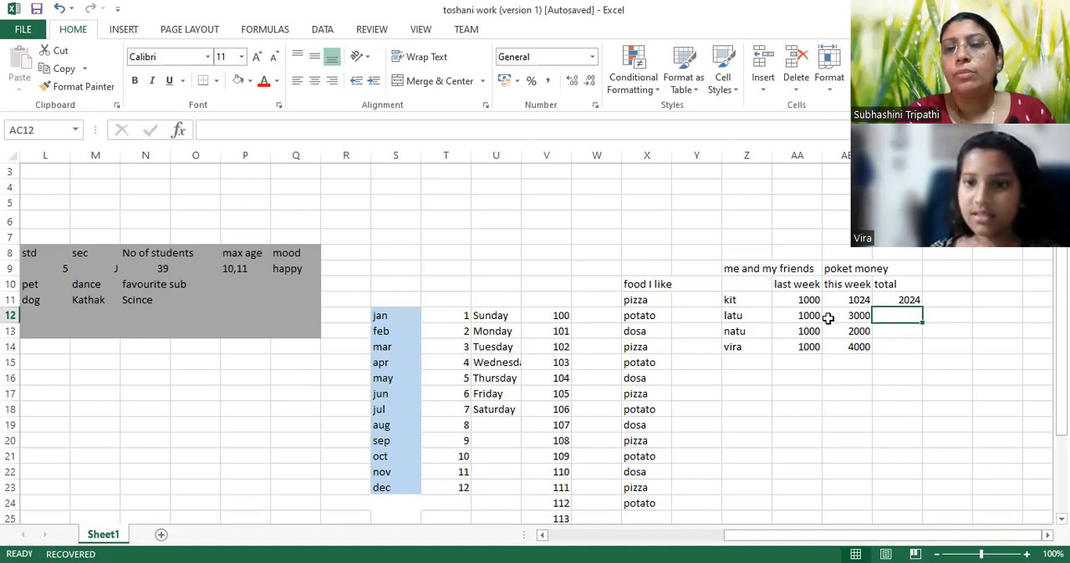
# In the other workbook's pocket money table, fill the total formula from AC11 down to AC14.
pyautogui.click(910, 298)
pyautogui.moveTo(922, 308); pyautogui.dragTo(922, 354)
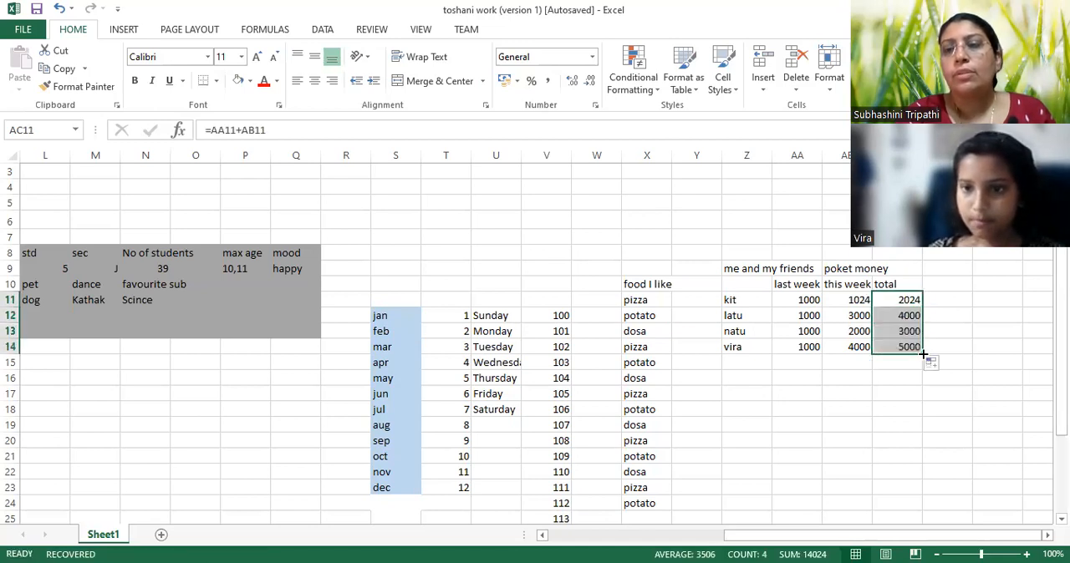
pyautogui.click(952, 326)
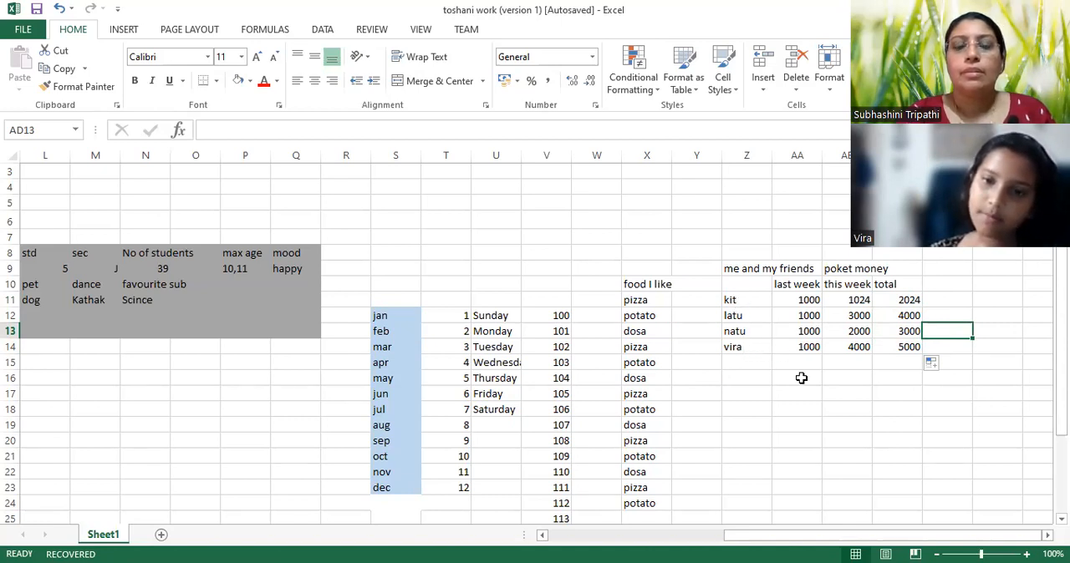
pyautogui.click(735, 362)
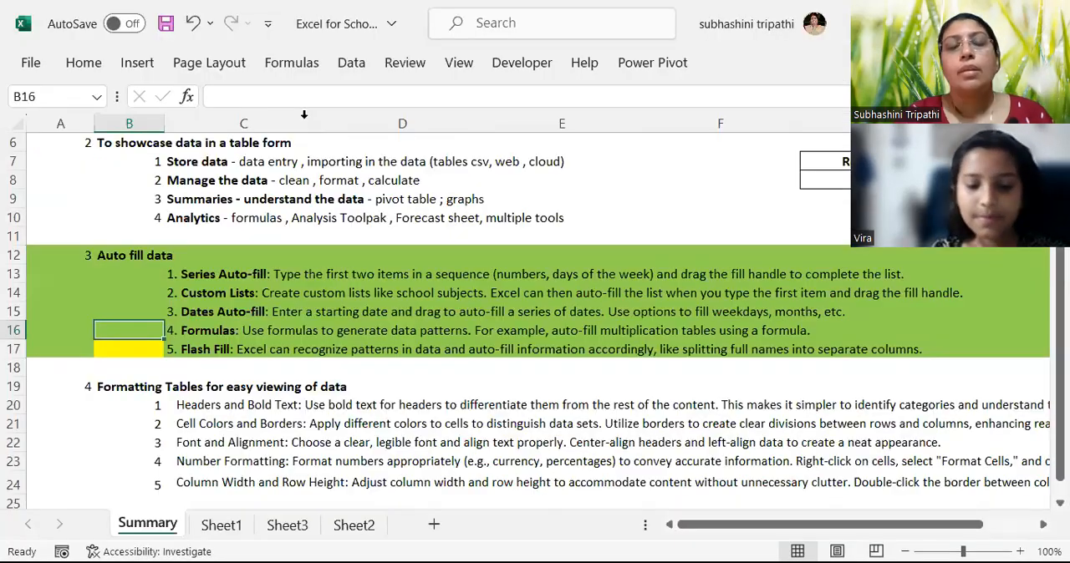
# Review the Formulas and Flash Fill topics on the Summary sheet and return to Sheet2.
pyautogui.click(209, 332)
pyautogui.click(209, 333)
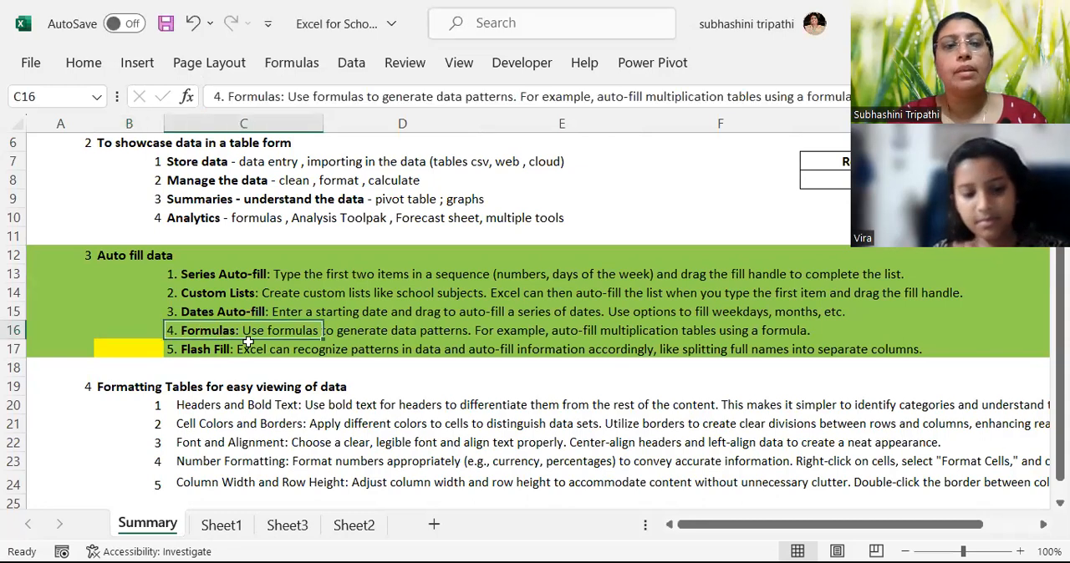
pyautogui.click(211, 350)
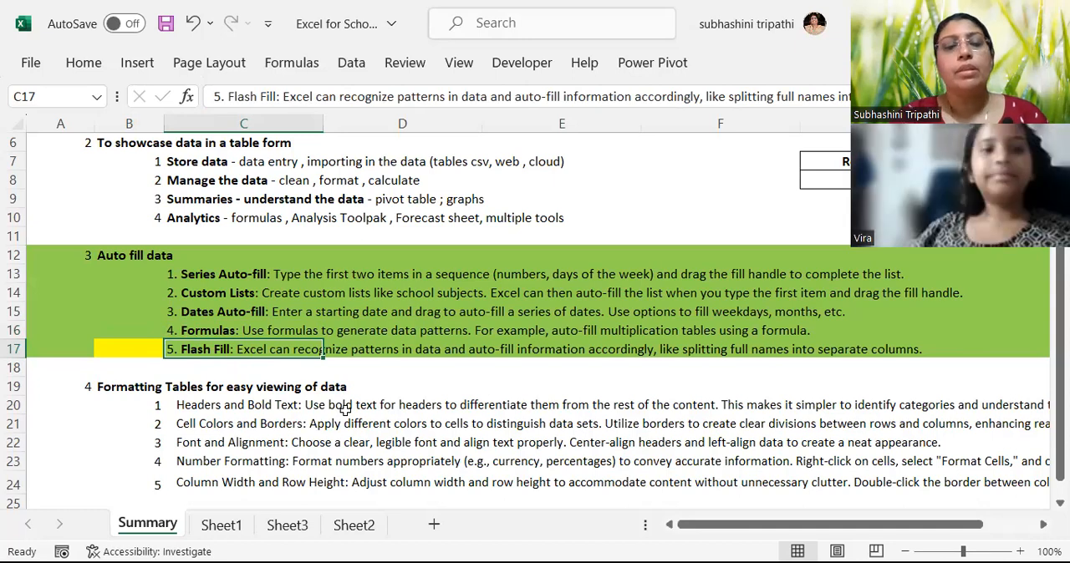
pyautogui.click(352, 525)
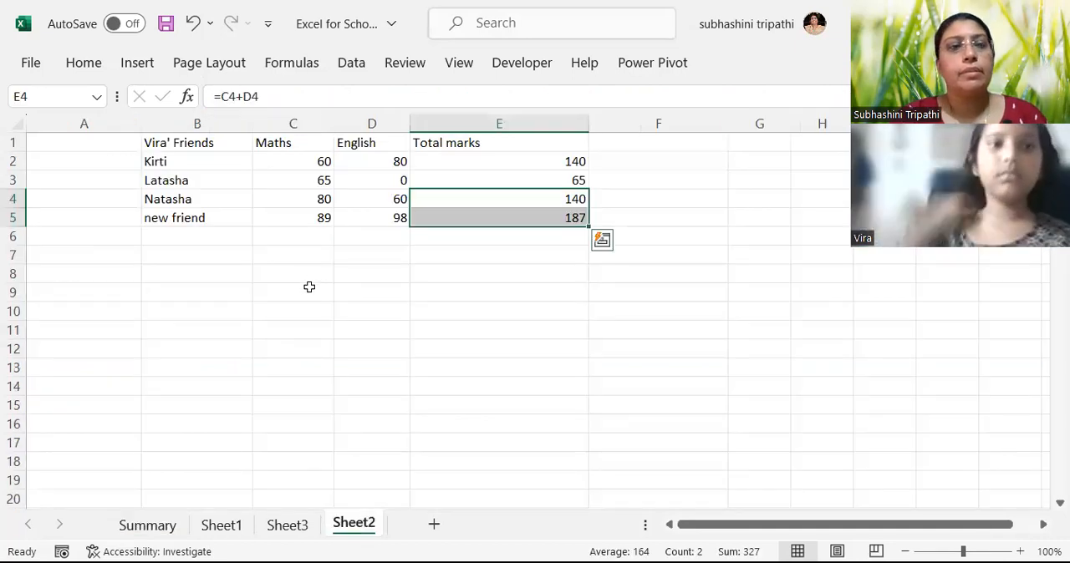
pyautogui.click(197, 237)
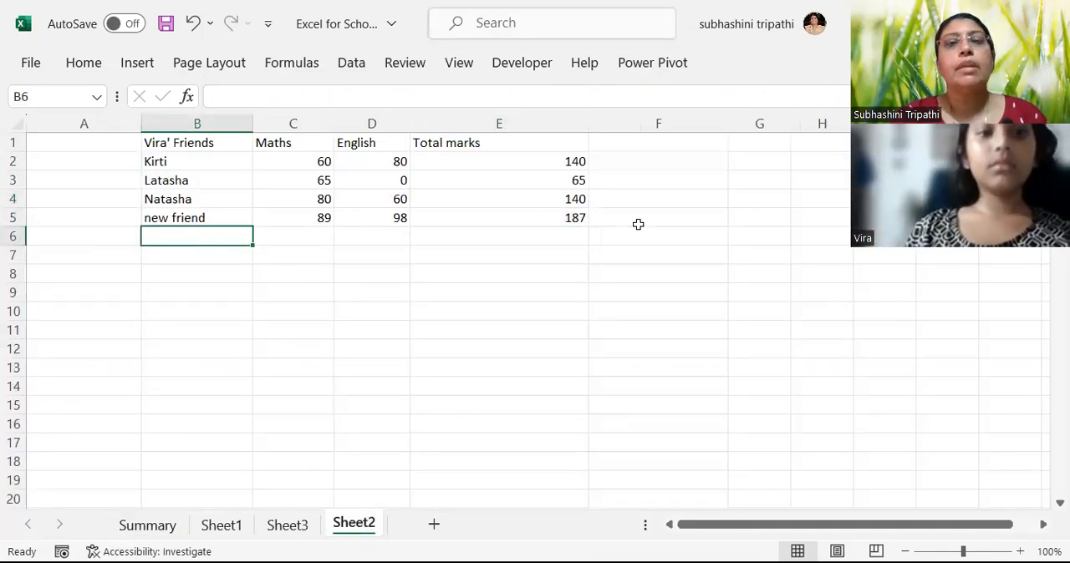
pyautogui.click(658, 124)
pyautogui.click(660, 142)
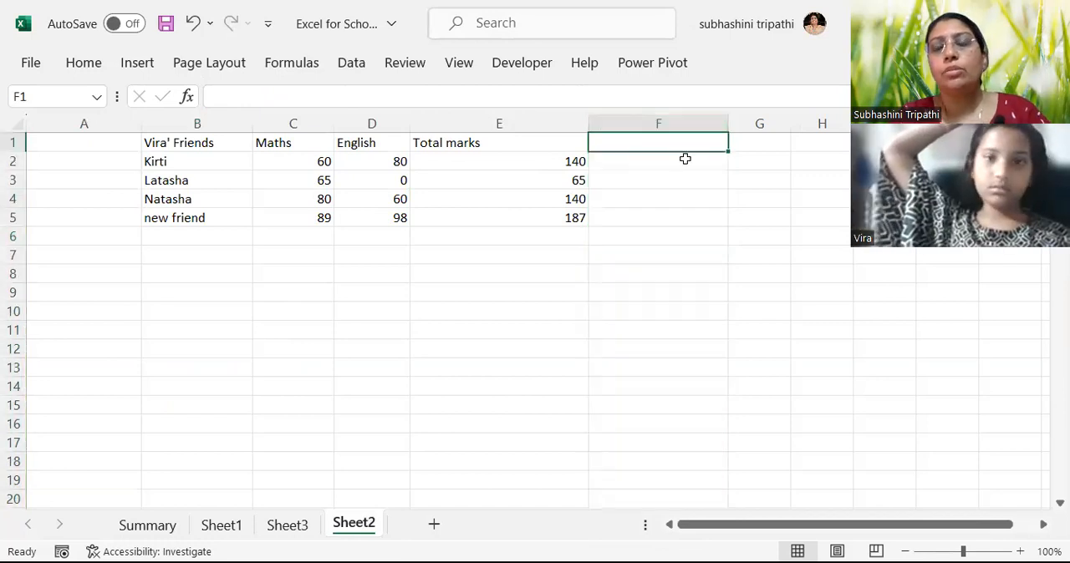
pyautogui.press('Right')
pyautogui.press('Left')
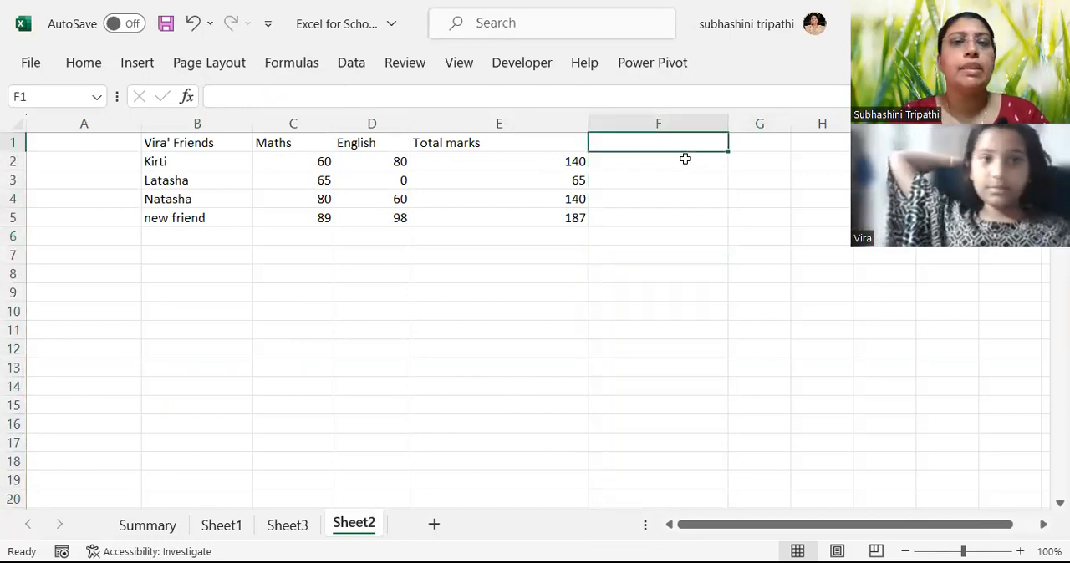
pyautogui.press('Down')
pyautogui.press('Up')
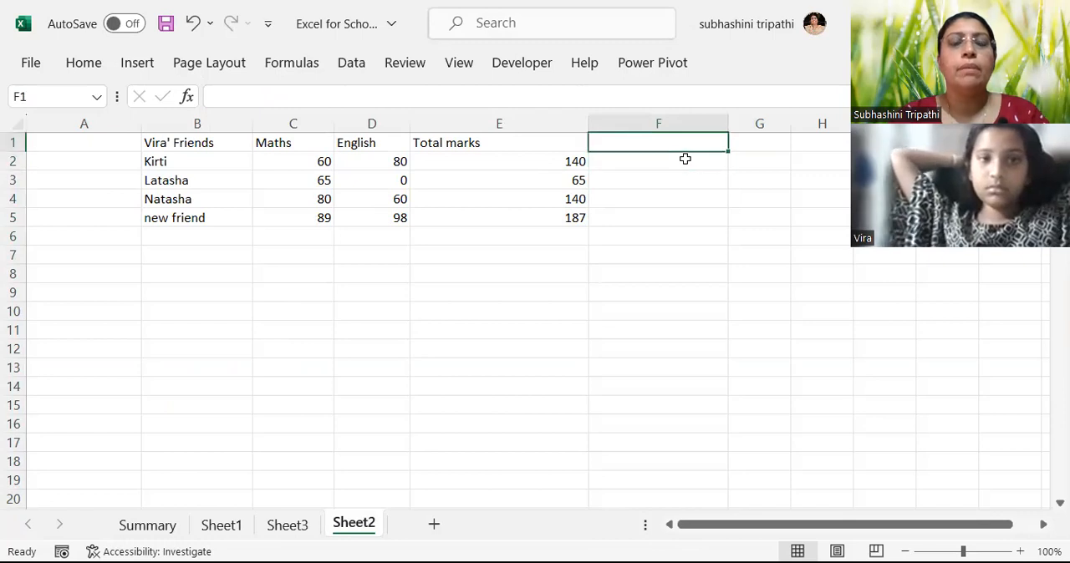
pyautogui.click(230, 123)
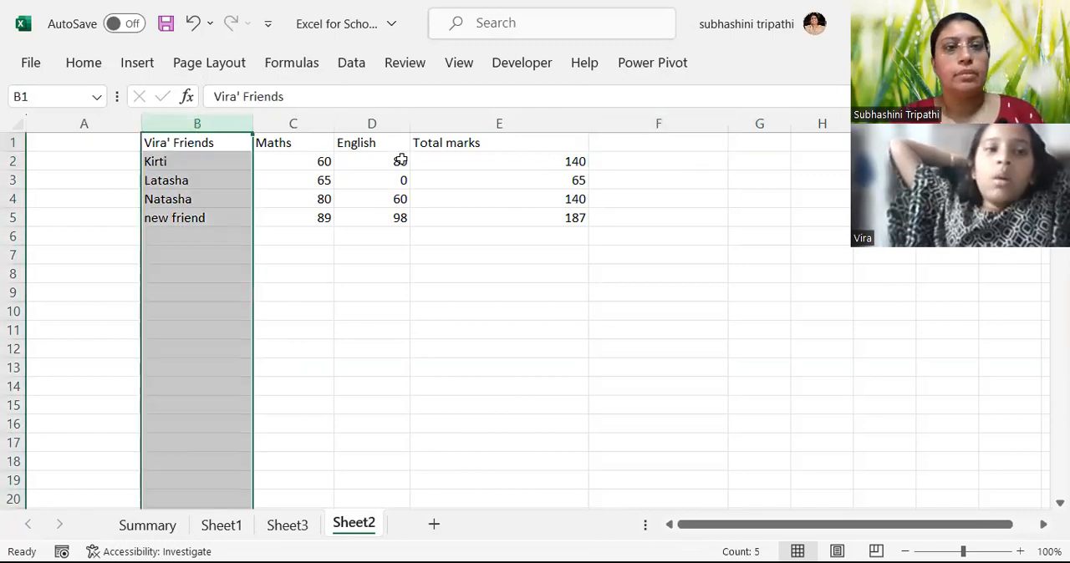
pyautogui.click(613, 174)
pyautogui.click(641, 161)
pyautogui.click(659, 143)
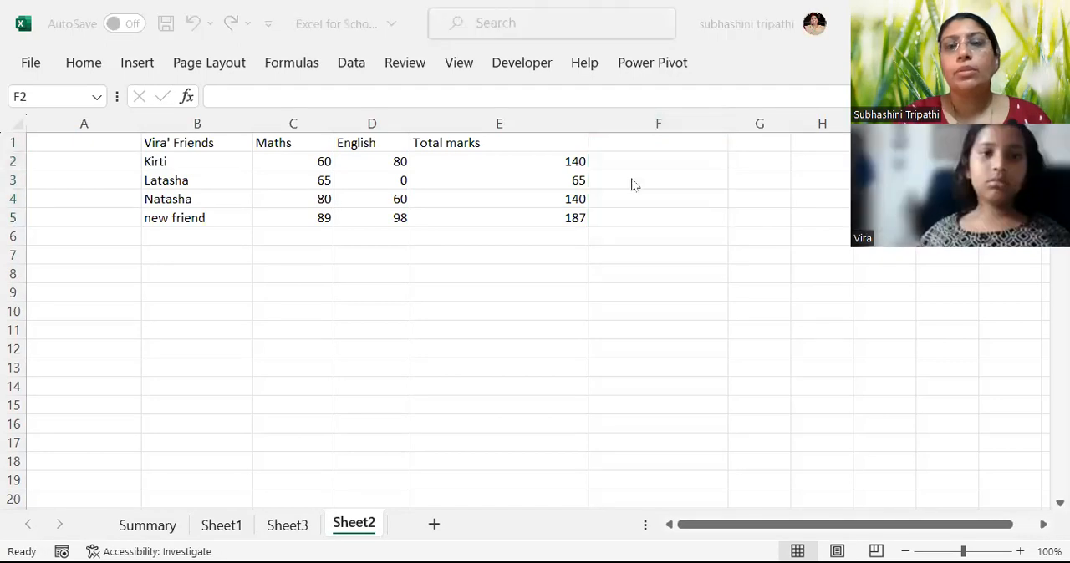
# Enter the pattern values 14 and 6 in cells F2 and F3, beside the total marks.
pyautogui.click(660, 171)
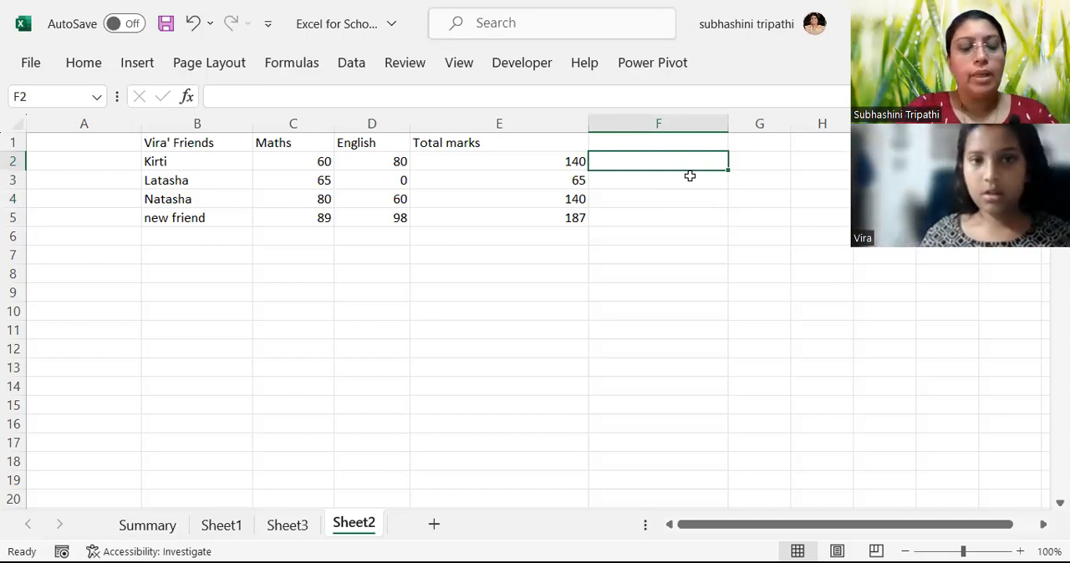
pyautogui.write('14')
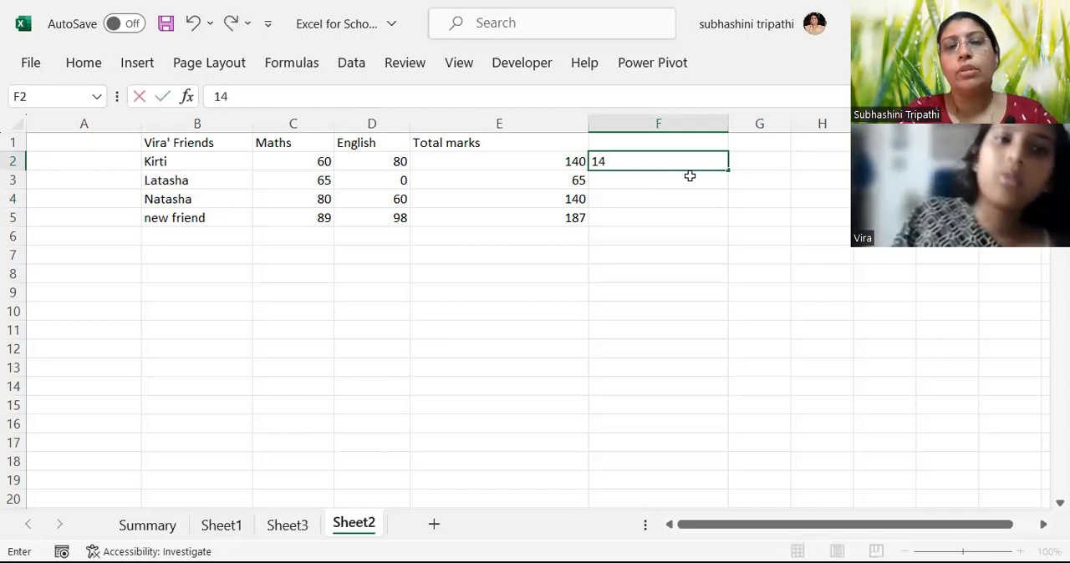
pyautogui.press('Return')
pyautogui.write('6')
pyautogui.press('Return')
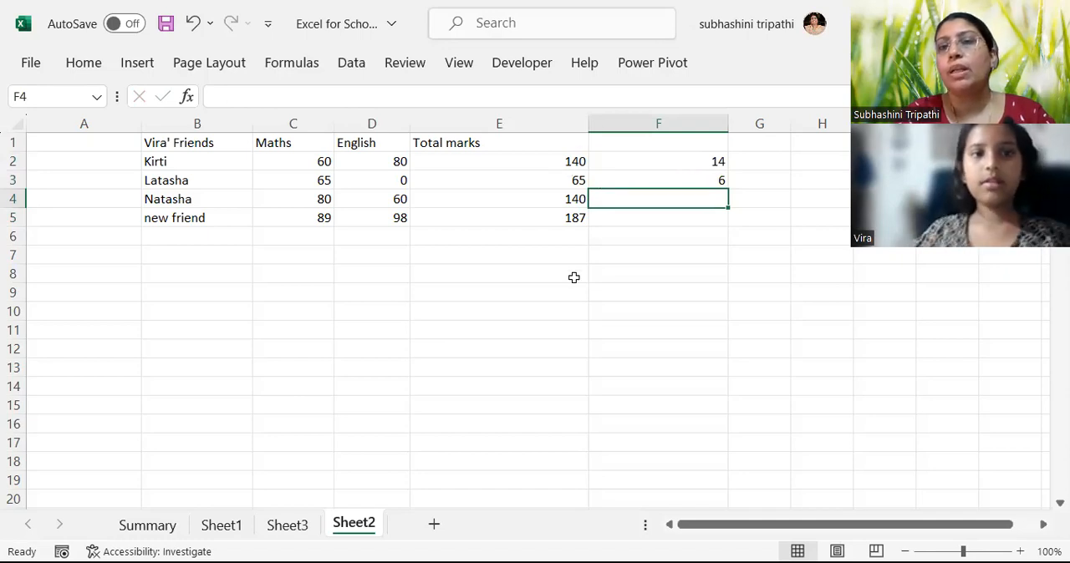
pyautogui.click(709, 173)
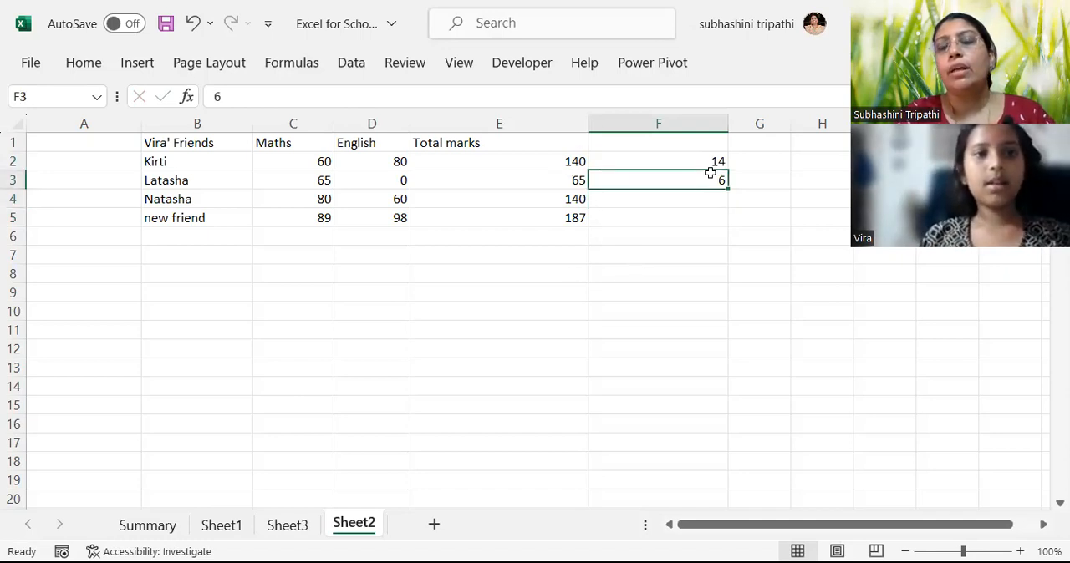
pyautogui.click(717, 161)
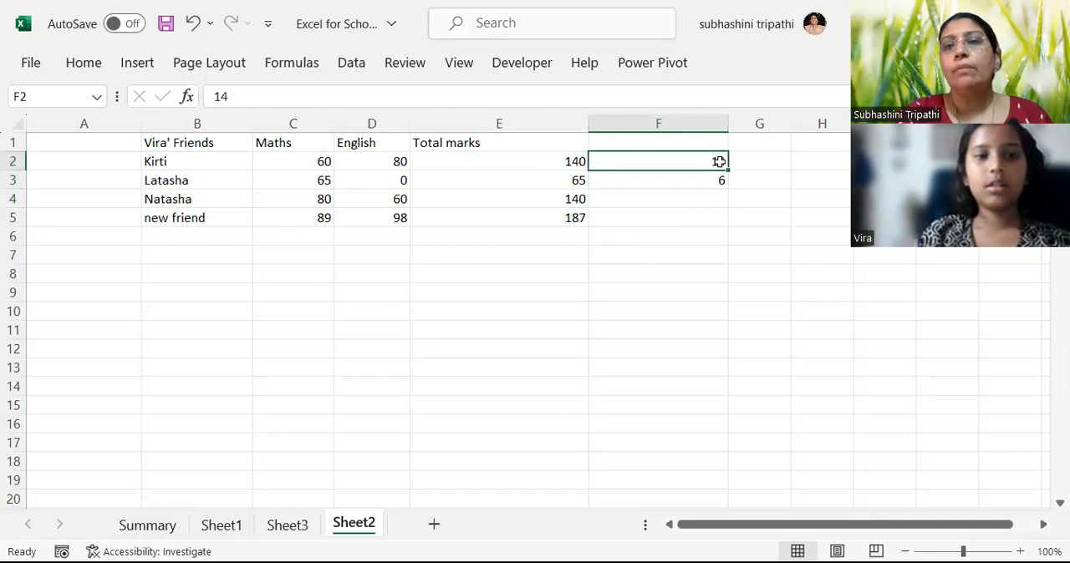
pyautogui.click(727, 170)
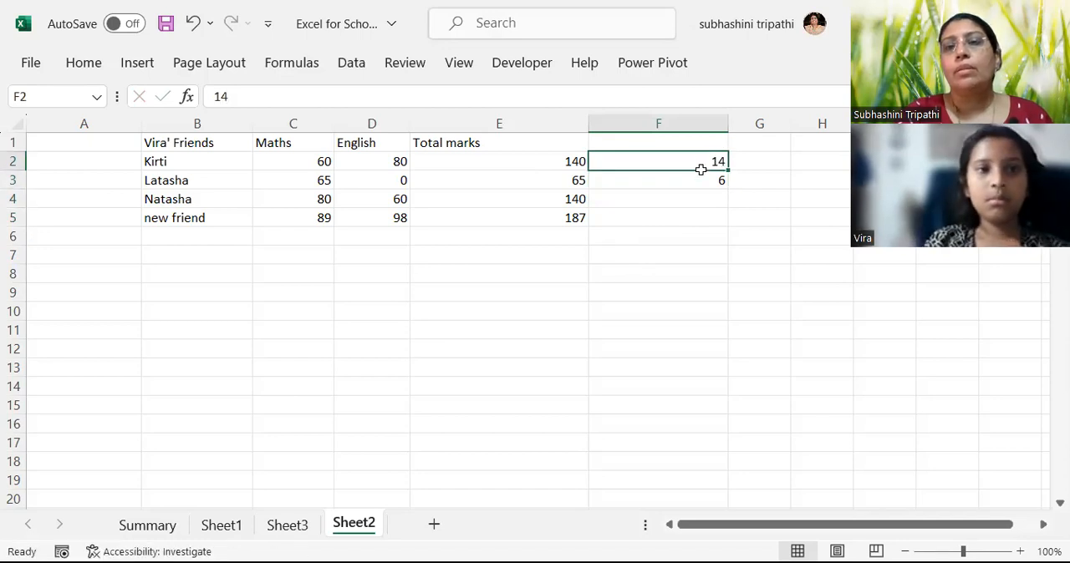
pyautogui.moveTo(700, 170); pyautogui.dragTo(700, 177)
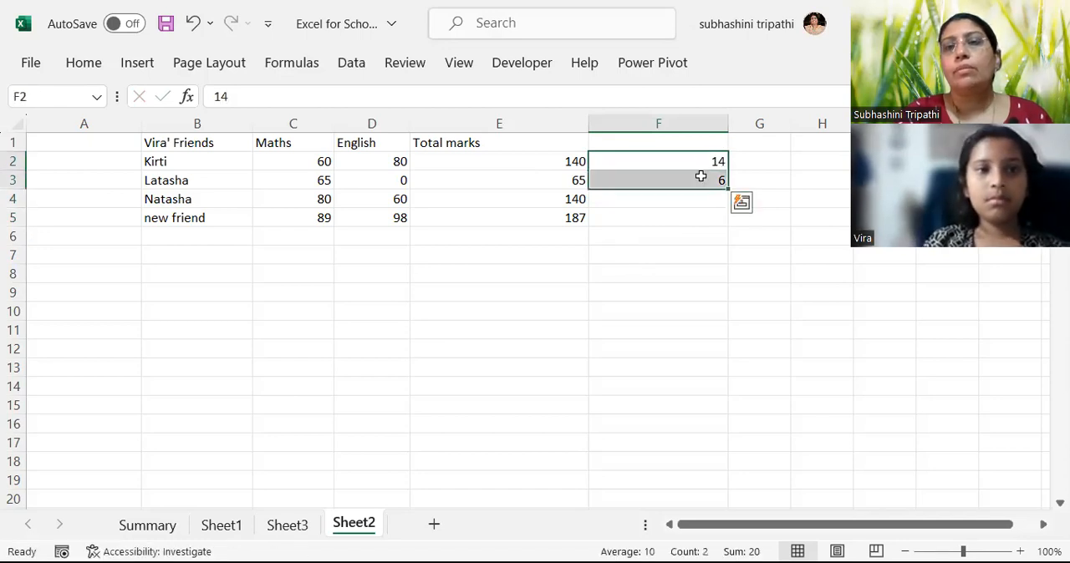
pyautogui.click(741, 205)
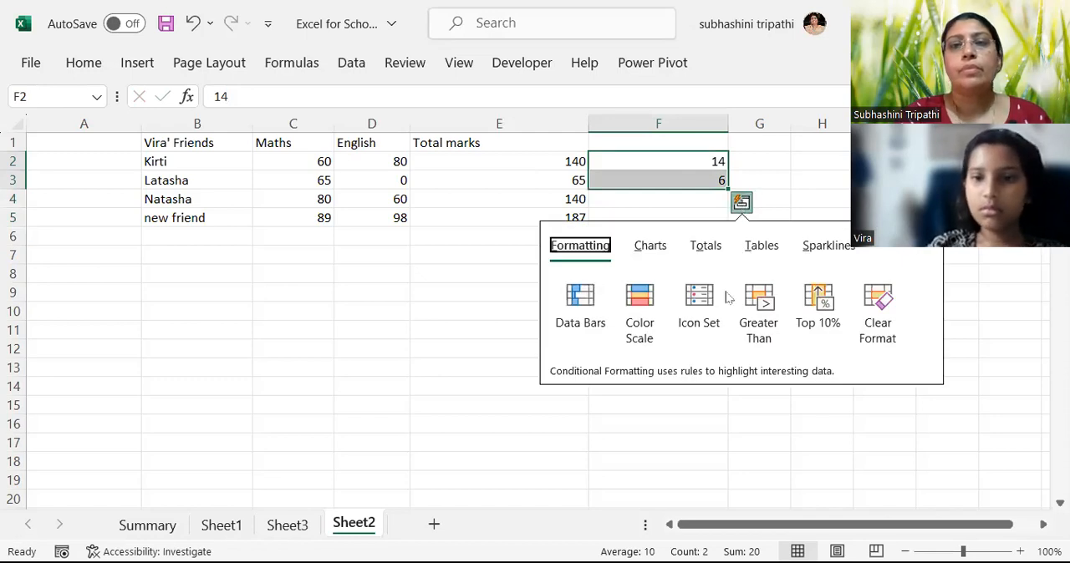
pyautogui.click(666, 244)
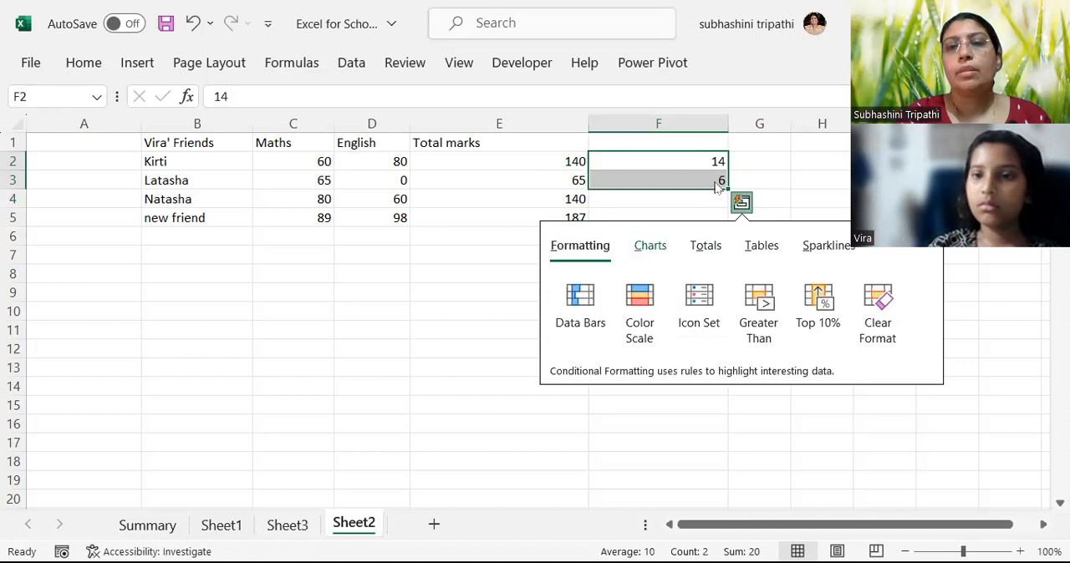
pyautogui.click(772, 166)
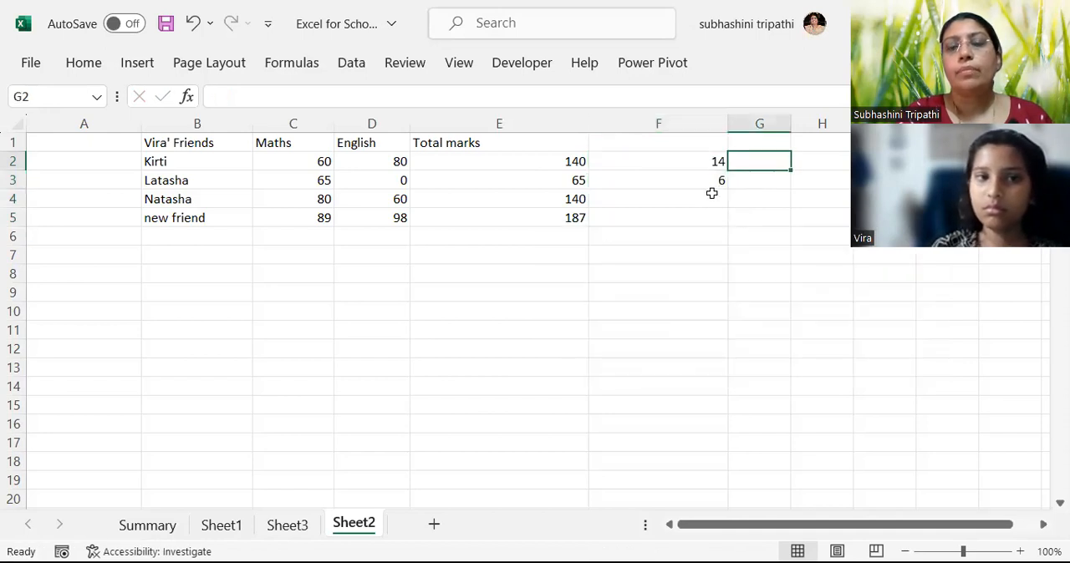
# Enter 14 in F4, extend it to F5, and switch the fill type to Flash Fill.
pyautogui.click(711, 192)
pyautogui.write('14')
pyautogui.press('Return')
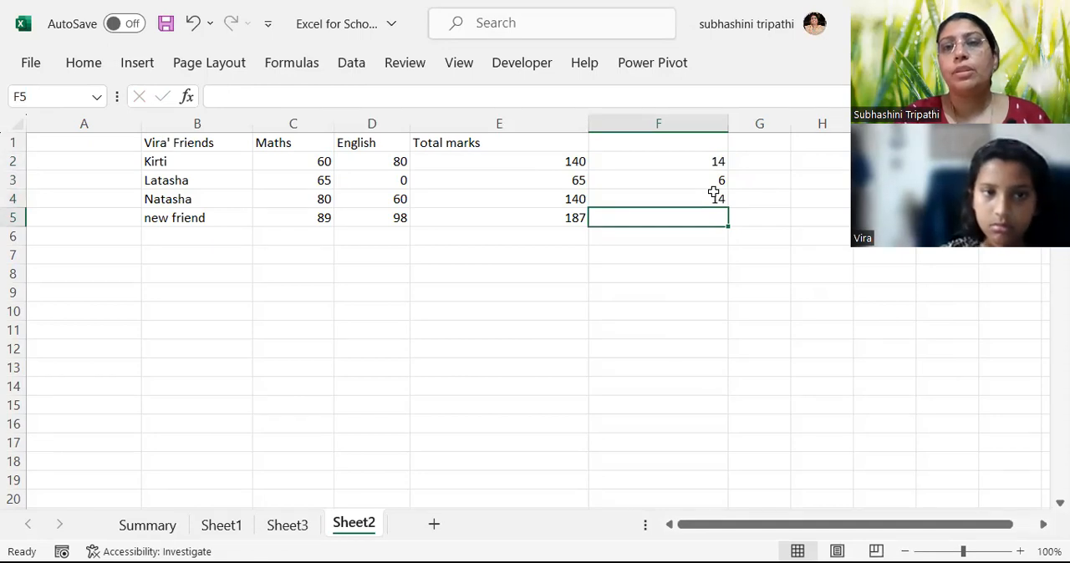
pyautogui.click(709, 199)
pyautogui.moveTo(729, 211); pyautogui.dragTo(725, 227)
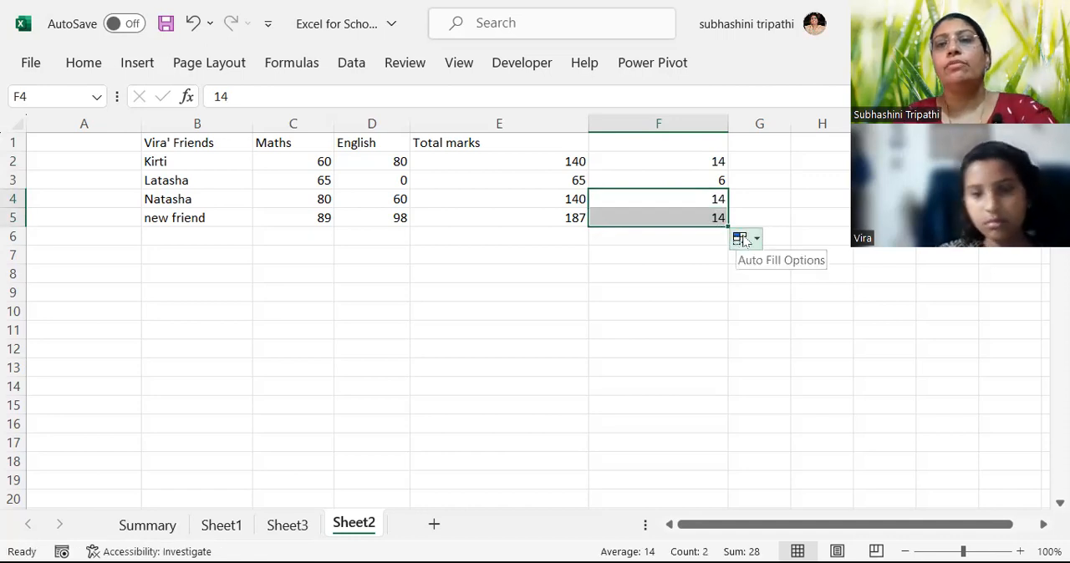
pyautogui.click(753, 242)
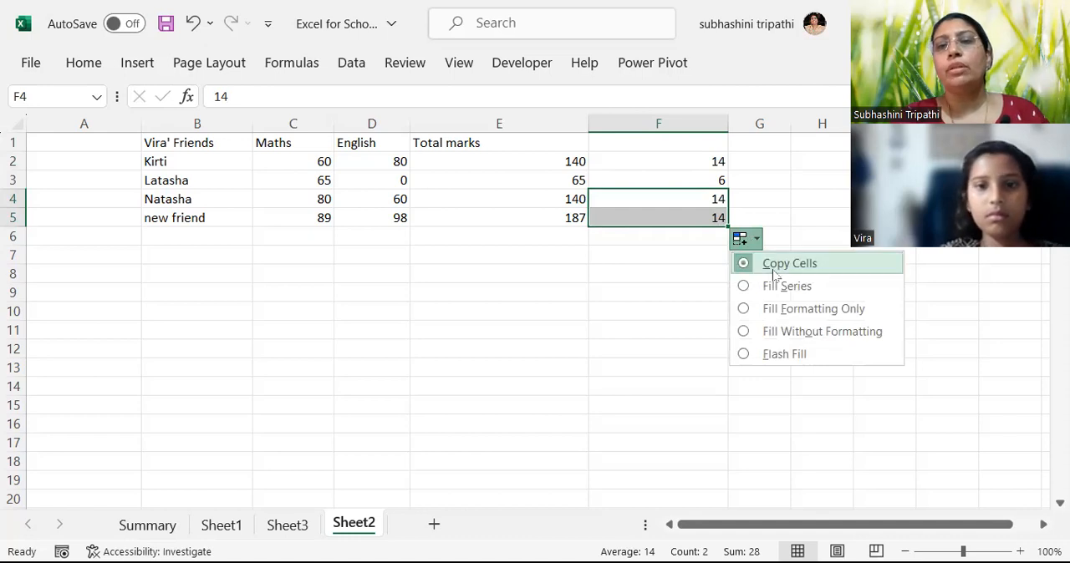
pyautogui.click(776, 353)
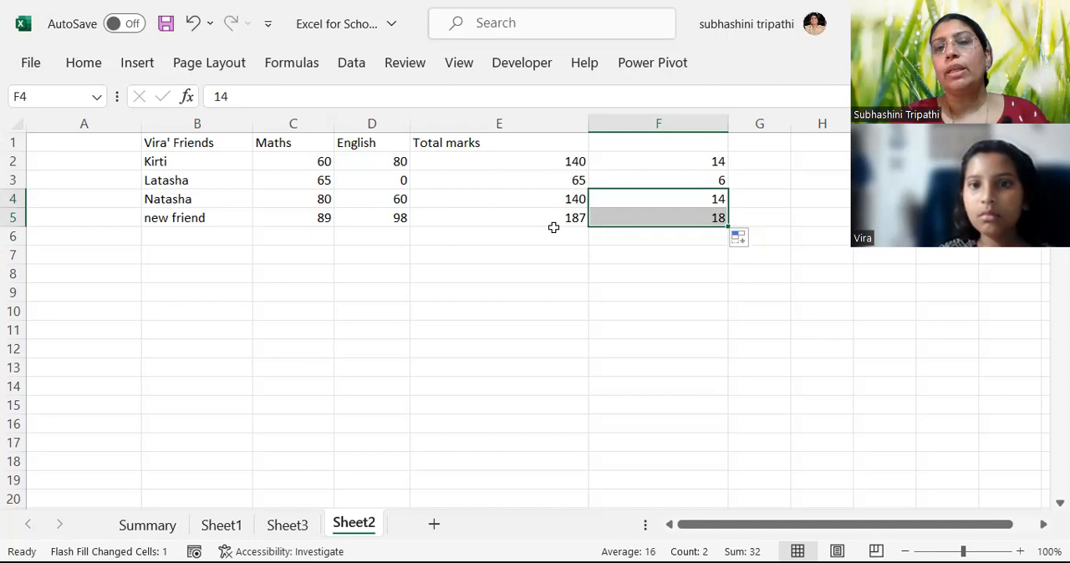
# Fill the 14 in F2 down to F5 and try to convert the fill to Flash Fill.
pyautogui.click(682, 162)
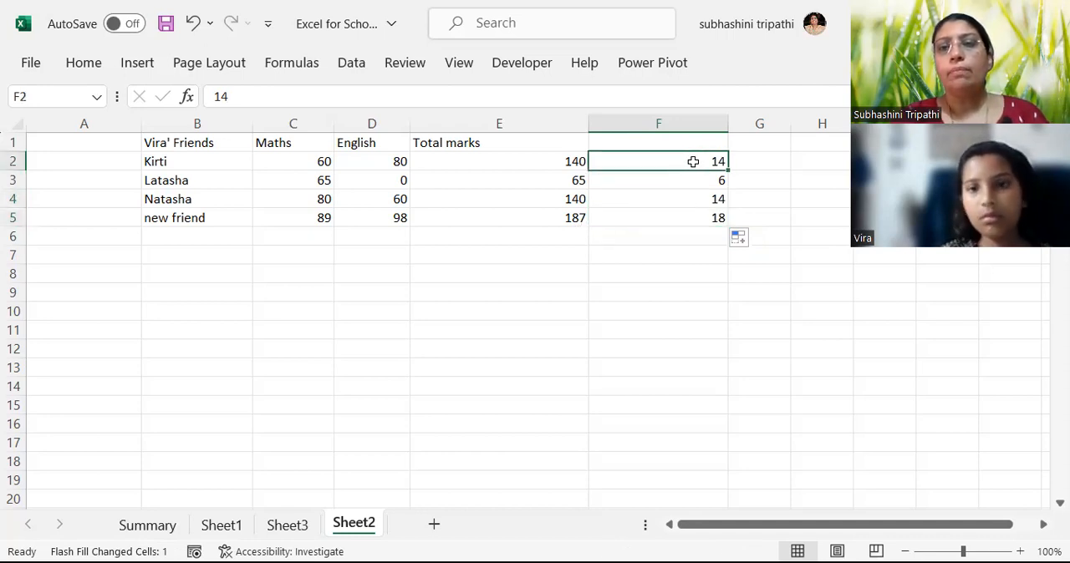
pyautogui.moveTo(728, 168); pyautogui.dragTo(716, 220)
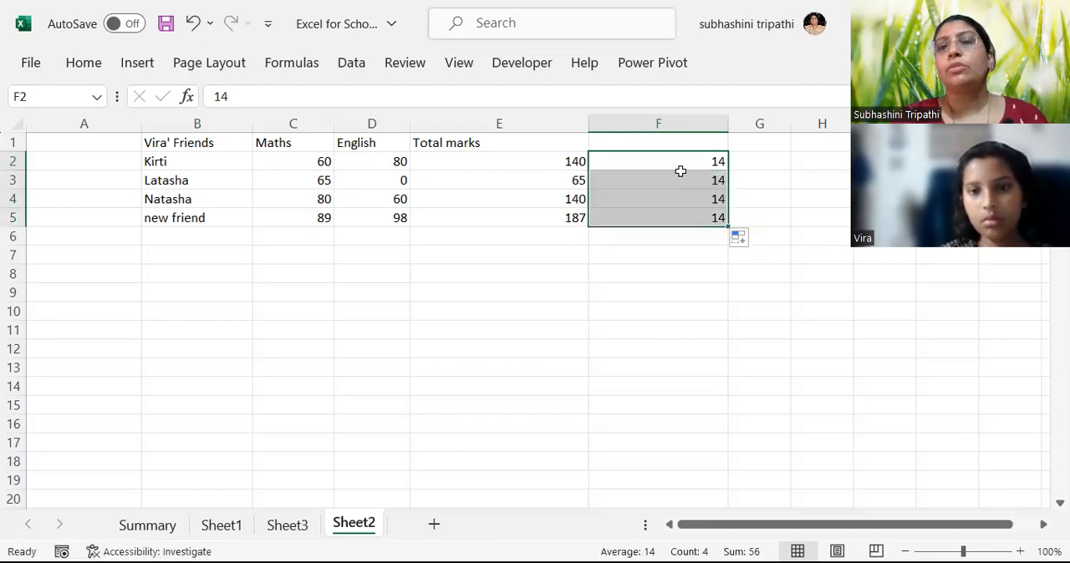
pyautogui.click(752, 239)
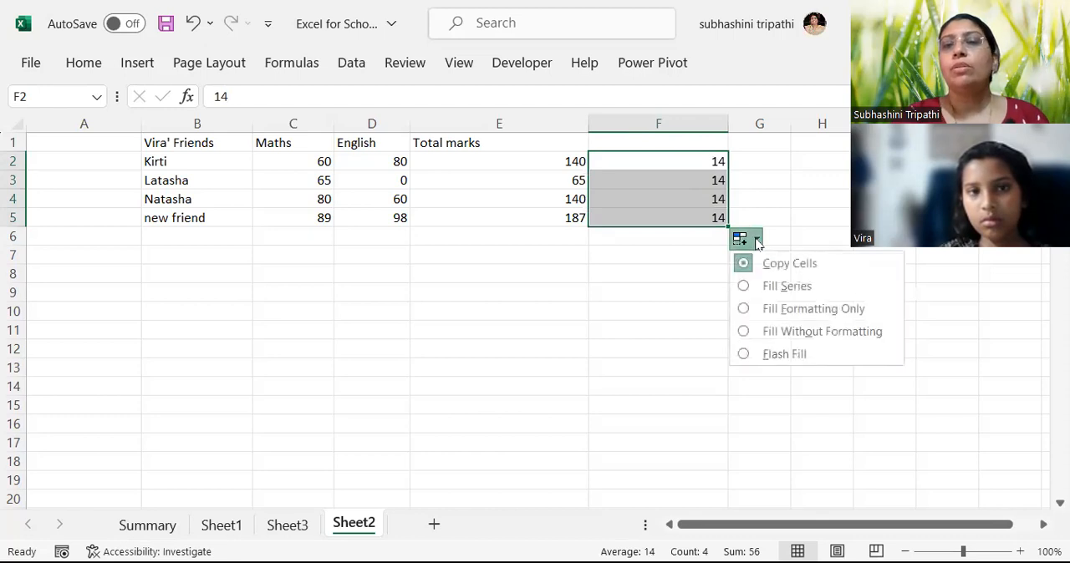
pyautogui.click(747, 355)
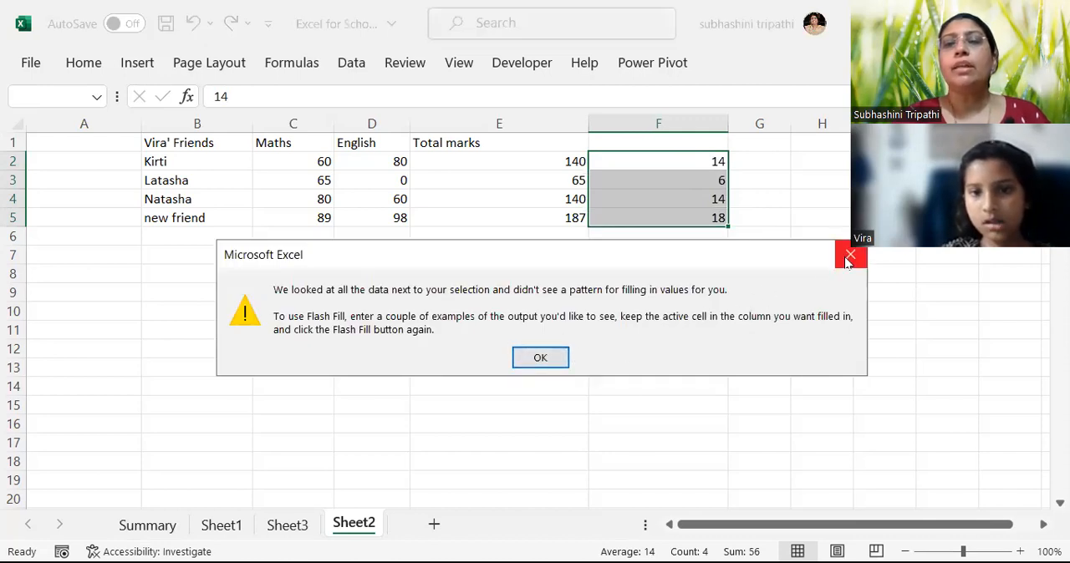
pyautogui.press('Escape')
# Set F3 to 6, fill F4 down to F5, and try Flash Fill on those cells.
pyautogui.click(712, 183)
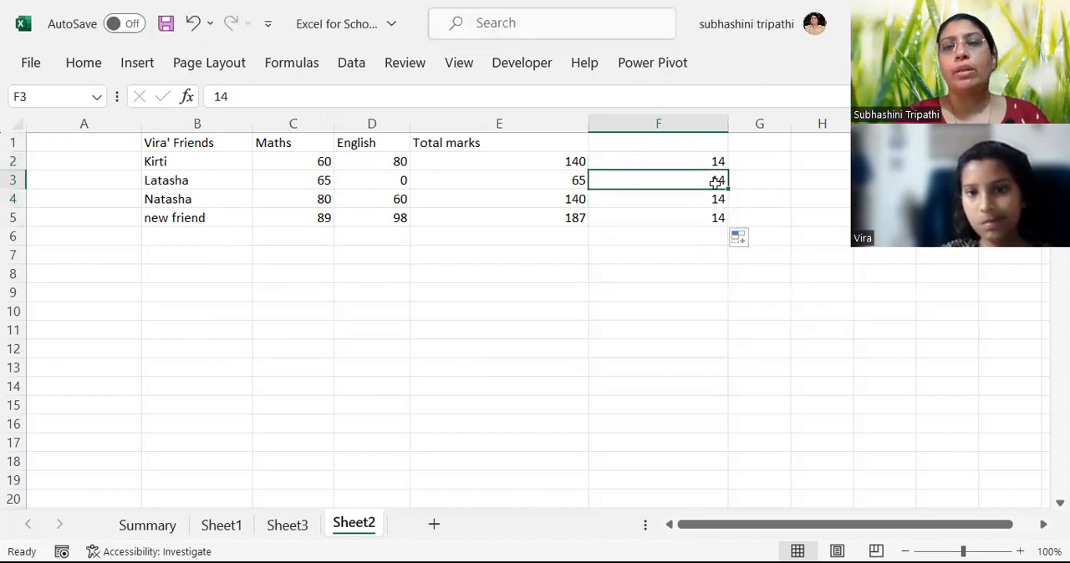
pyautogui.write('6')
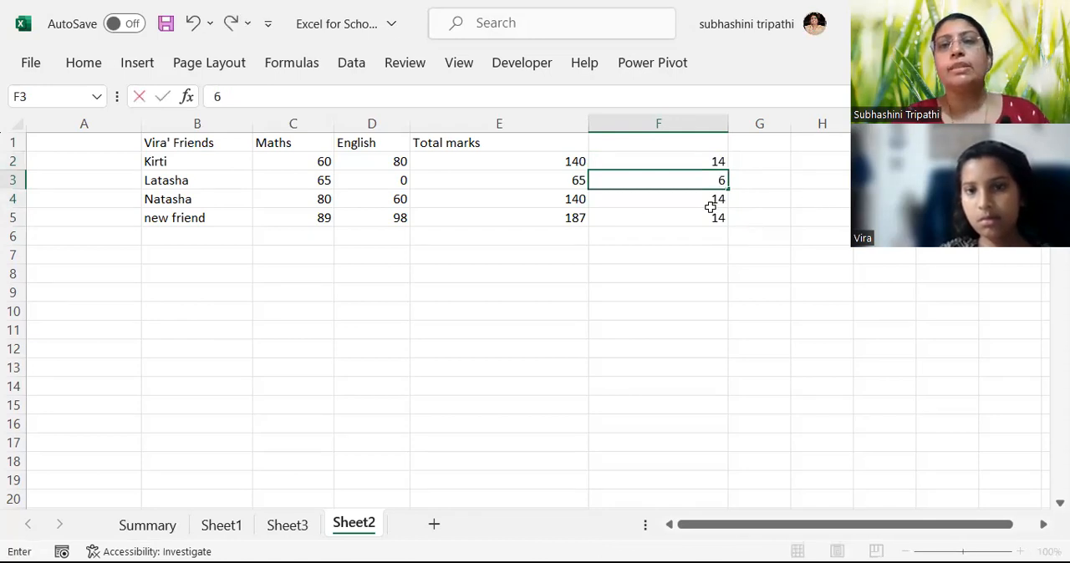
pyautogui.click(710, 201)
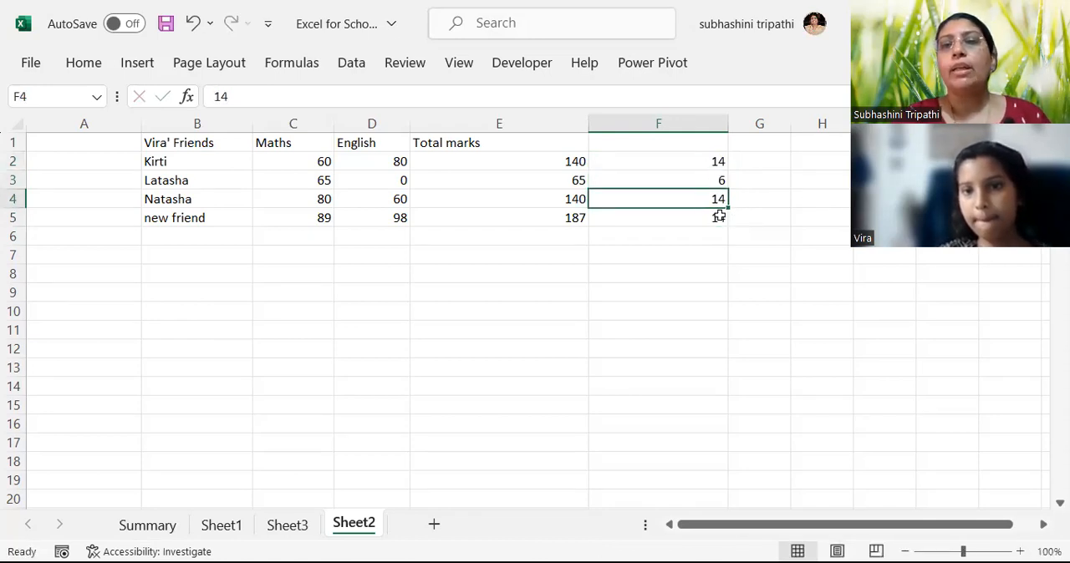
pyautogui.moveTo(726, 208); pyautogui.dragTo(724, 219)
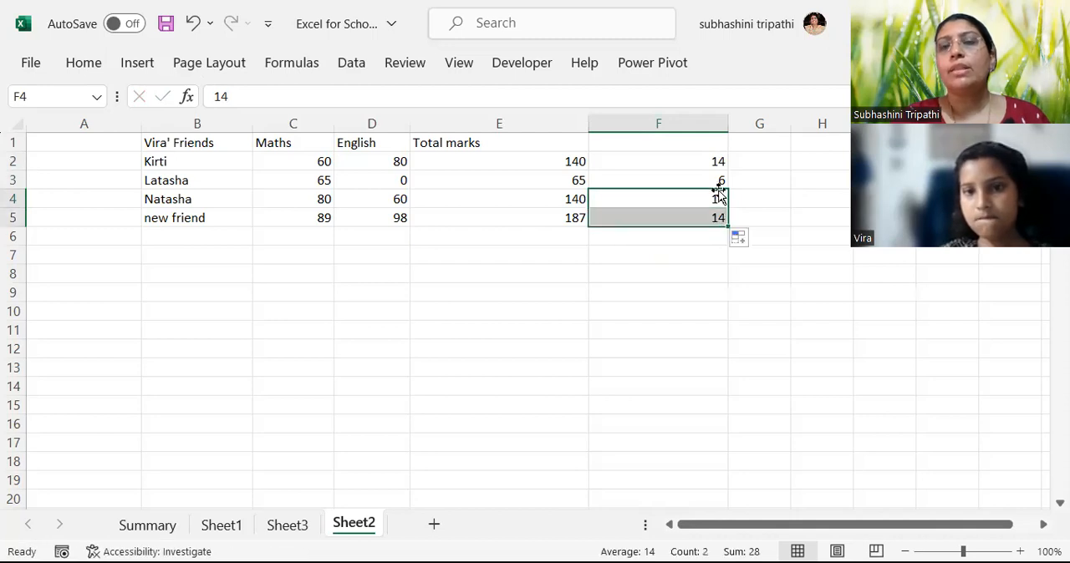
pyautogui.click(741, 240)
pyautogui.click(771, 356)
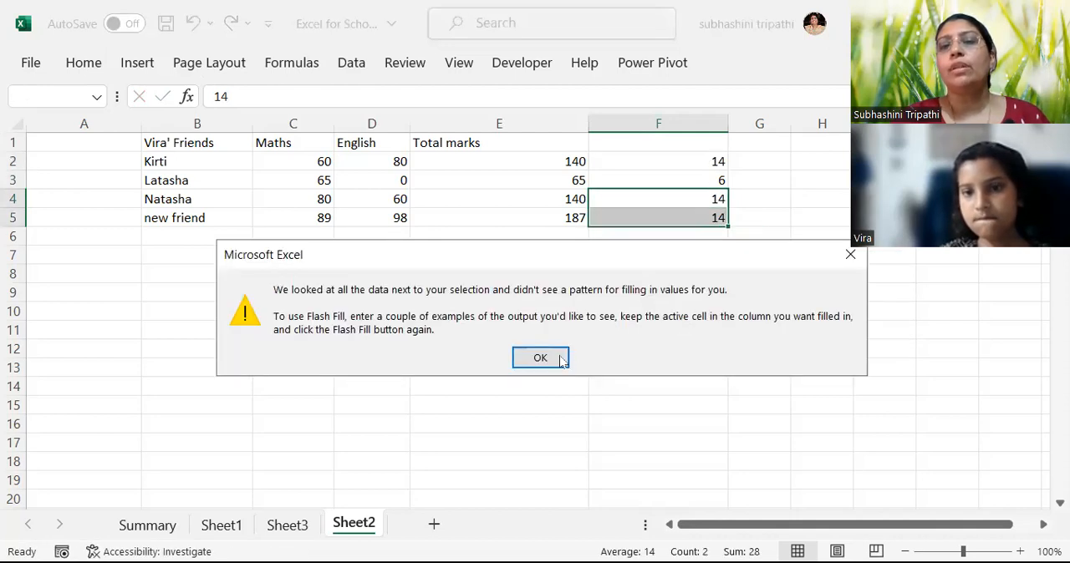
pyautogui.click(847, 254)
# Try to apply Flash Fill to the whole range F2:F5.
pyautogui.moveTo(707, 162); pyautogui.dragTo(708, 220)
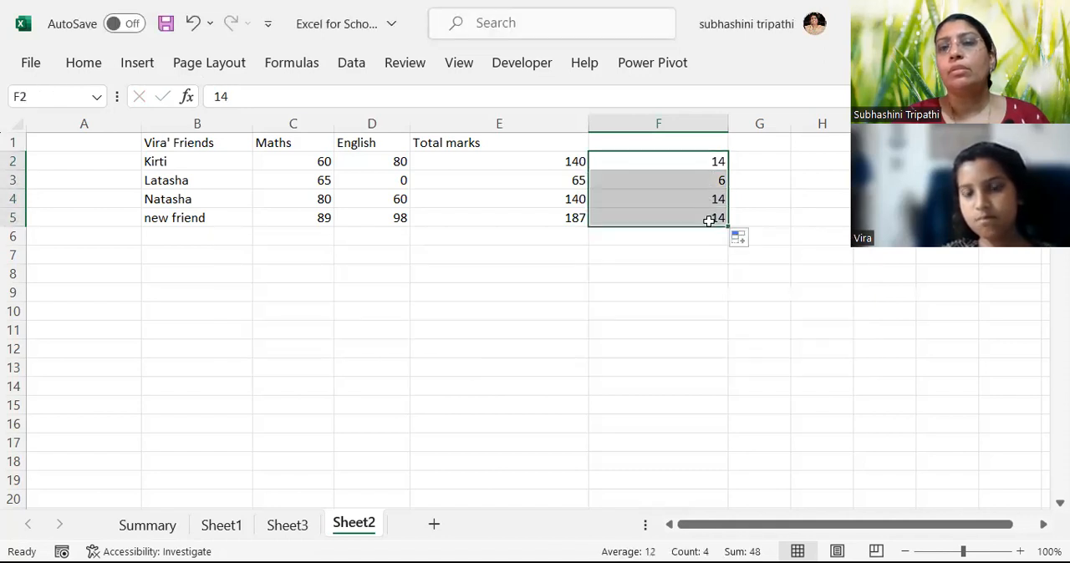
pyautogui.click(744, 239)
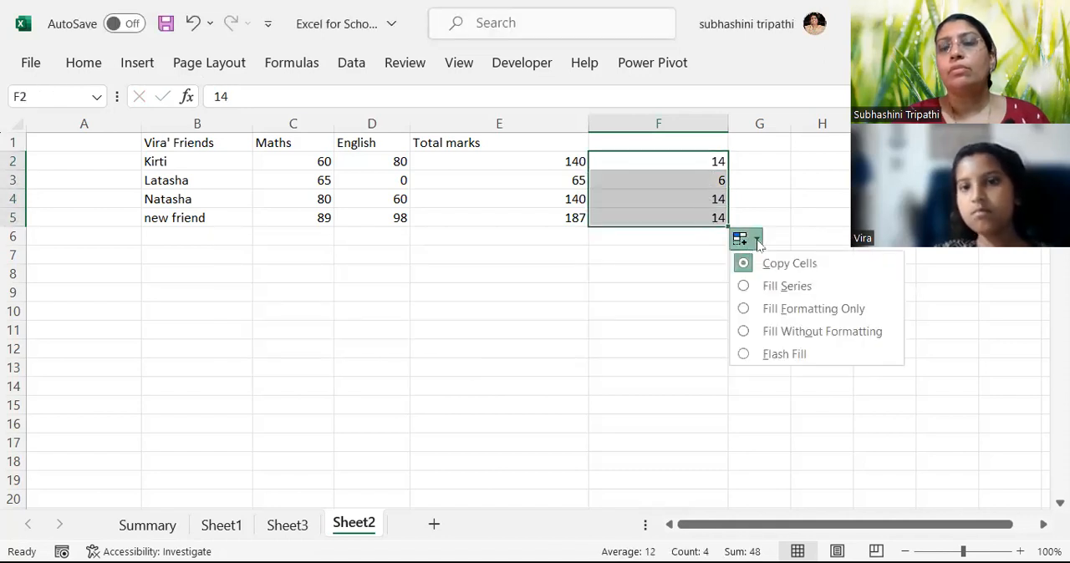
pyautogui.click(787, 354)
pyautogui.click(541, 358)
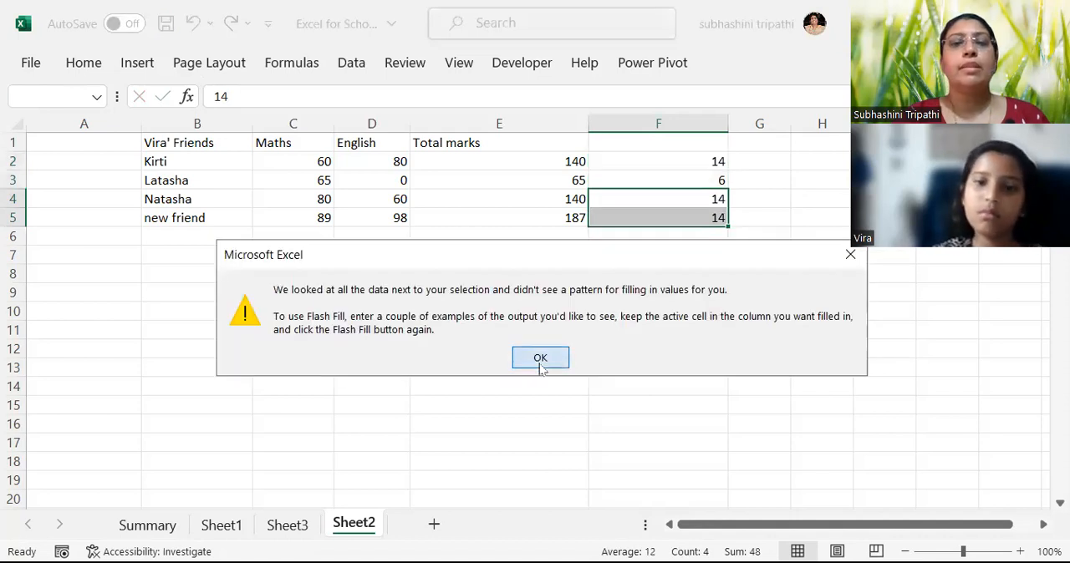
pyautogui.click(698, 147)
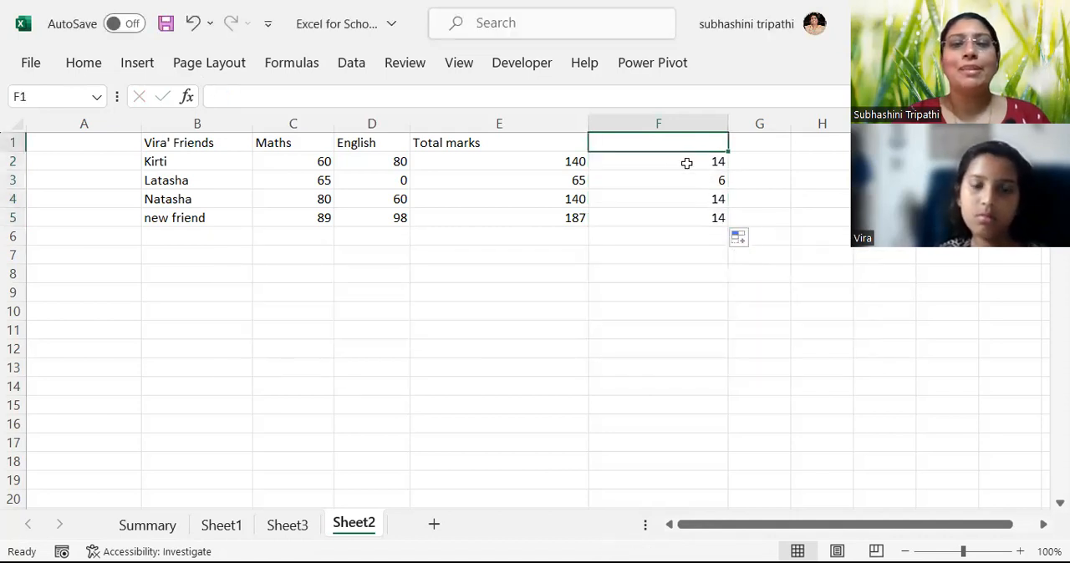
pyautogui.click(757, 170)
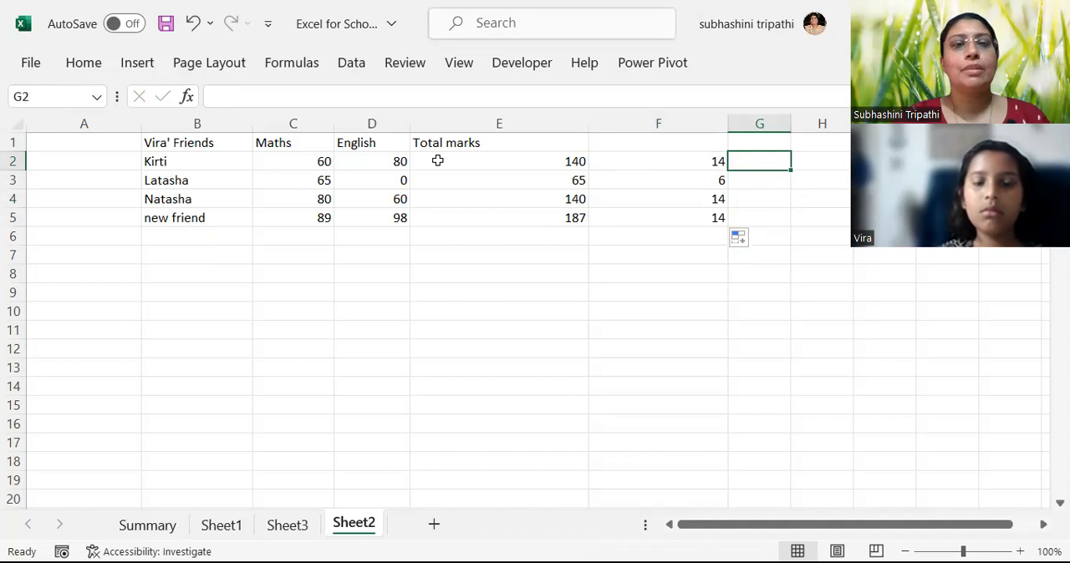
pyautogui.click(371, 123)
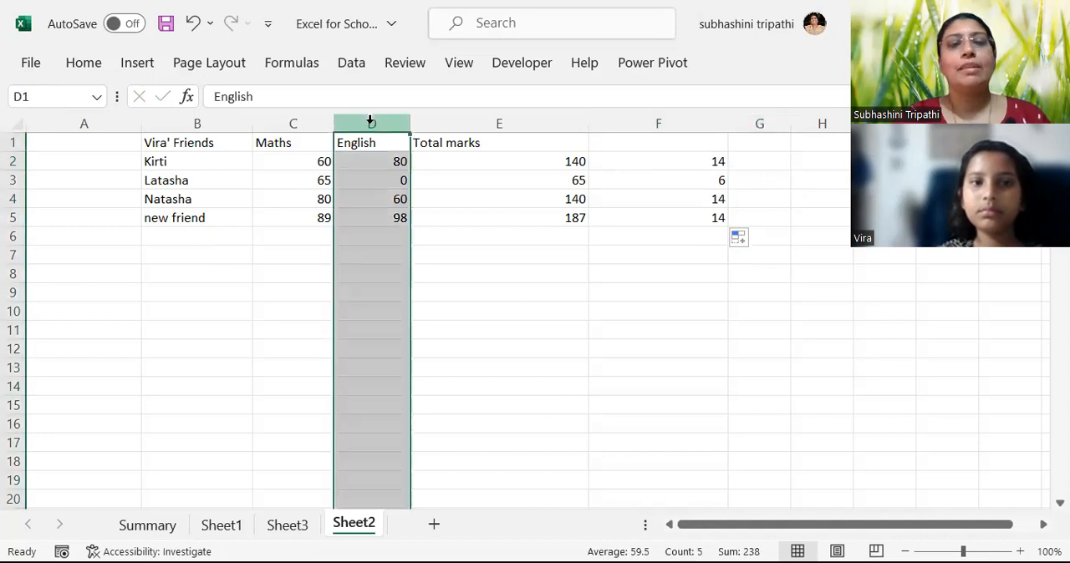
pyautogui.rightClick(372, 125)
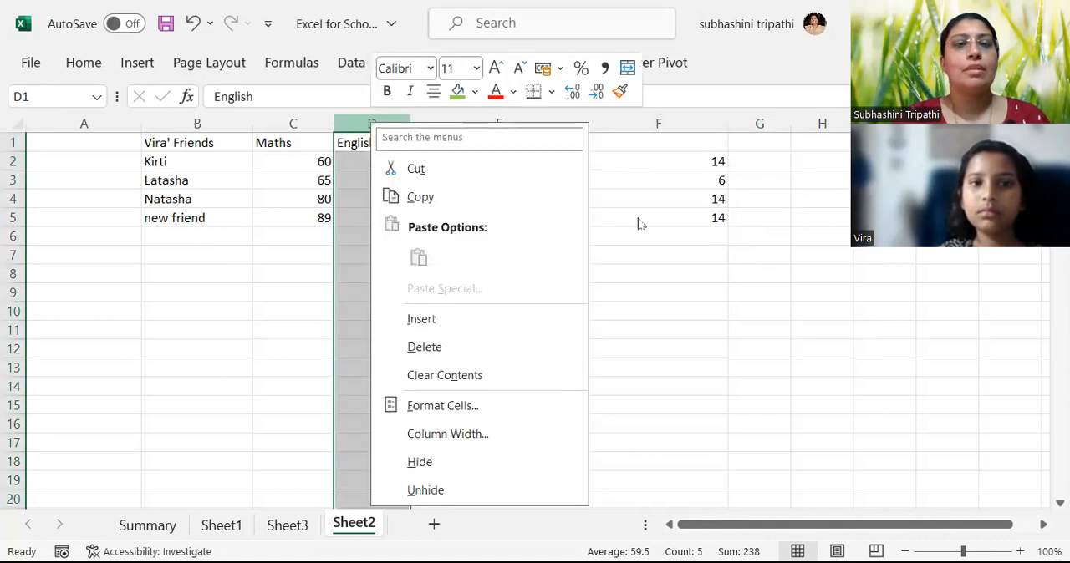
# Enter the sample source values 100, 200 and 300 in cells H2 to H4.
pyautogui.click(802, 163)
pyautogui.write('100')
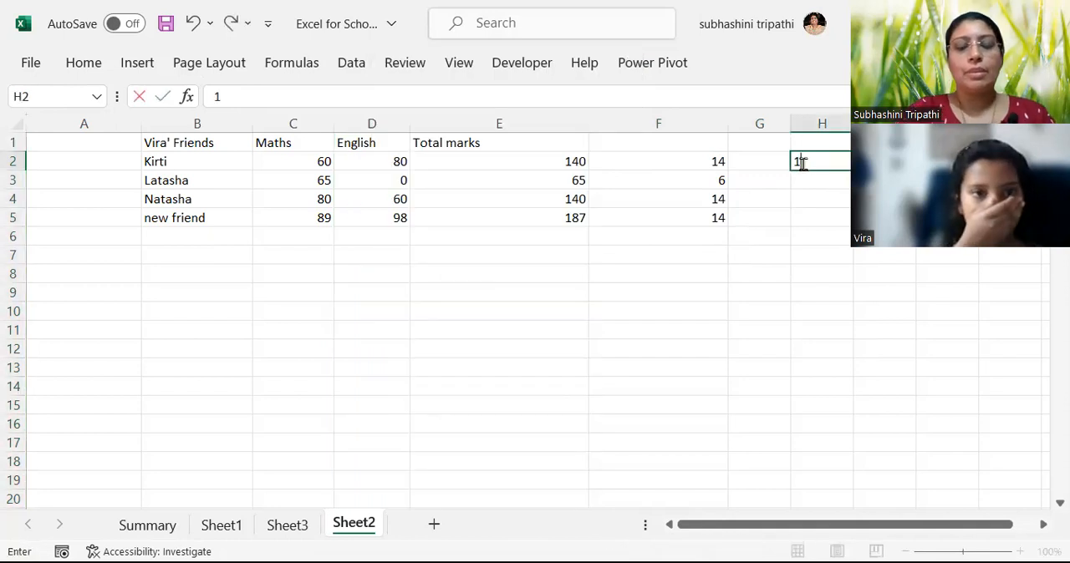
pyautogui.press('Return')
pyautogui.write('200')
pyautogui.press('Return')
pyautogui.write('300')
pyautogui.press('Return')
# Enter the pattern values 10 and 20 in I2 and I3, beside the 100 and 200.
pyautogui.press('Up')
pyautogui.press('Up')
pyautogui.press('Up')
pyautogui.press('Right')
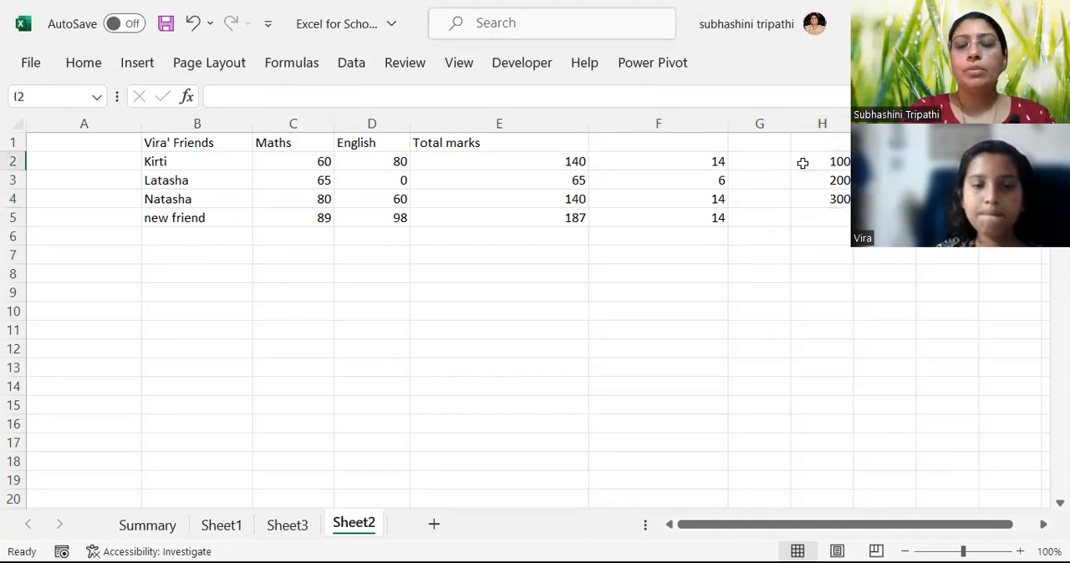
pyautogui.write('10')
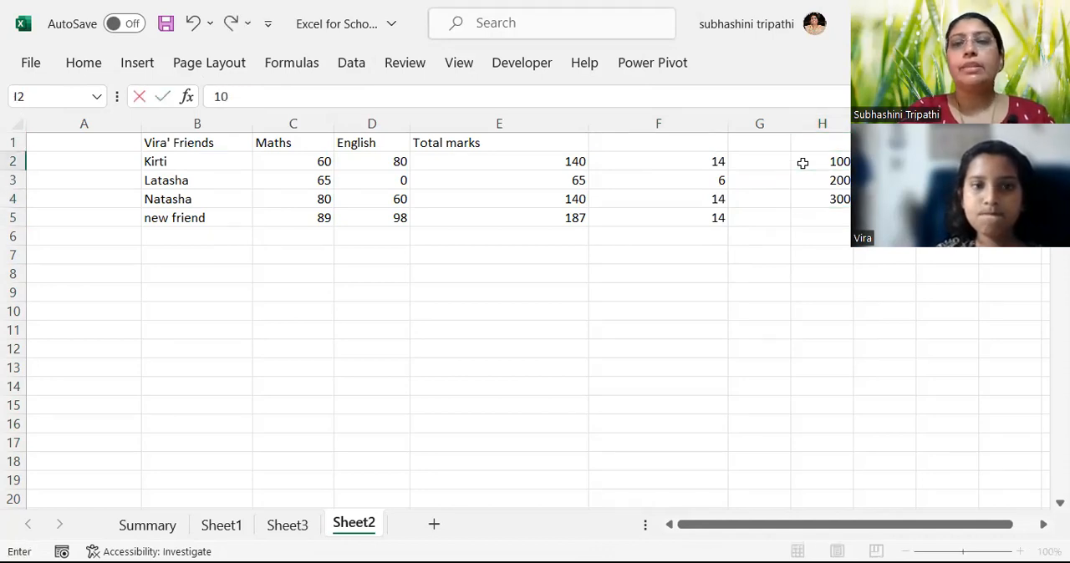
pyautogui.press('Return')
pyautogui.write('20')
pyautogui.press('Return')
# Fill column I from I2 down to I4 and change the fill type to Flash Fill.
pyautogui.moveTo(882, 162); pyautogui.dragTo(915, 206)
pyautogui.click(926, 219)
pyautogui.click(929, 334)
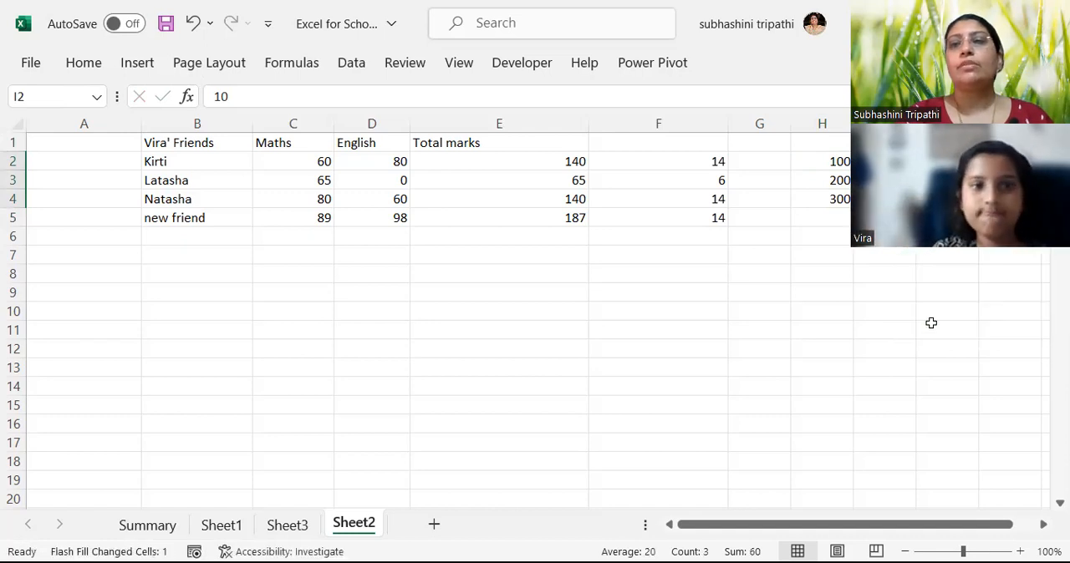
pyautogui.click(882, 217)
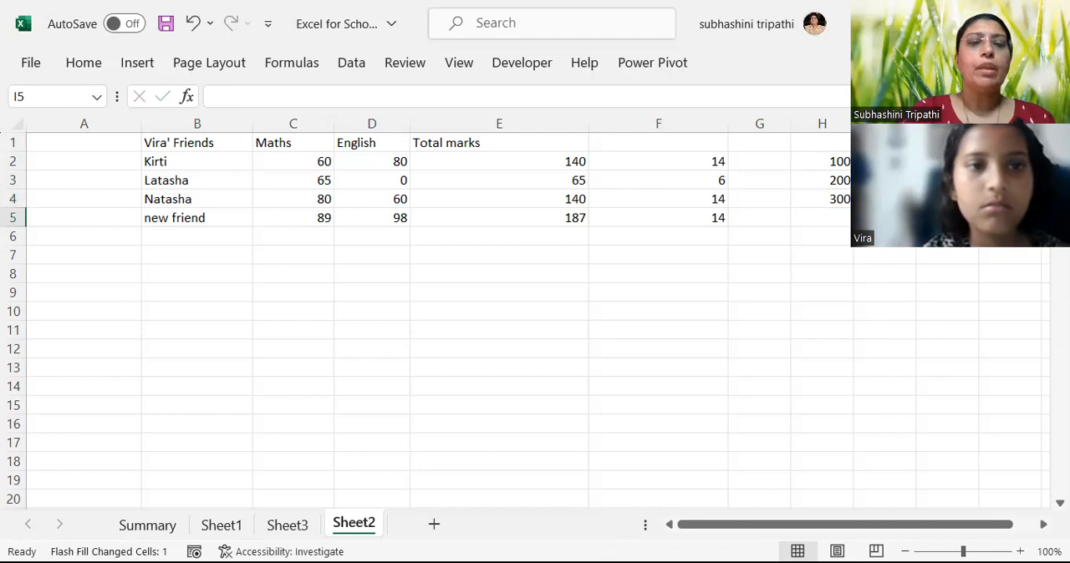
# Add the source value 400 in cell H5, below the 300.
pyautogui.click(834, 201)
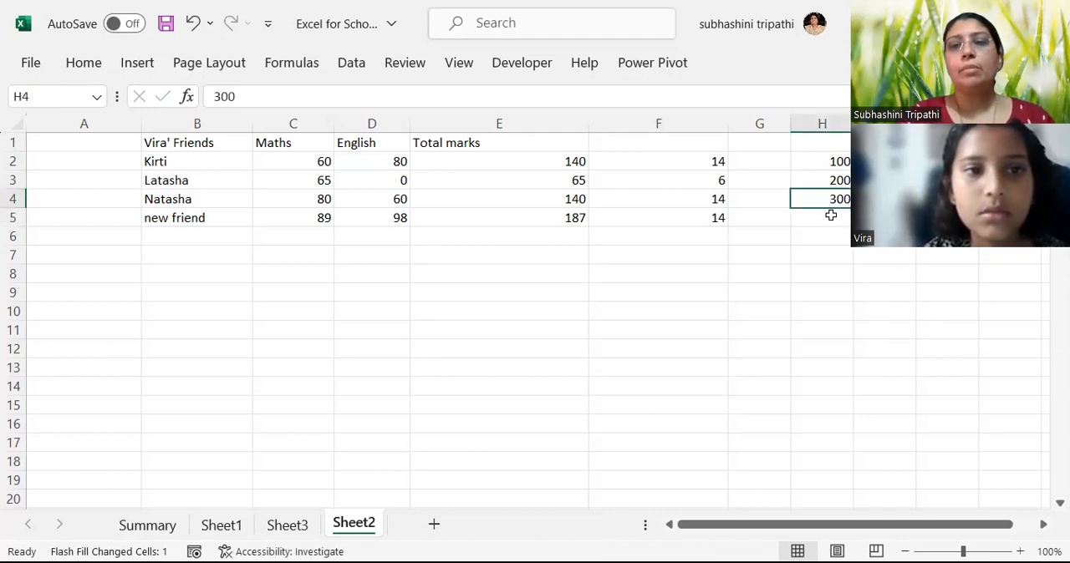
pyautogui.click(831, 216)
pyautogui.write('400')
pyautogui.press('Return')
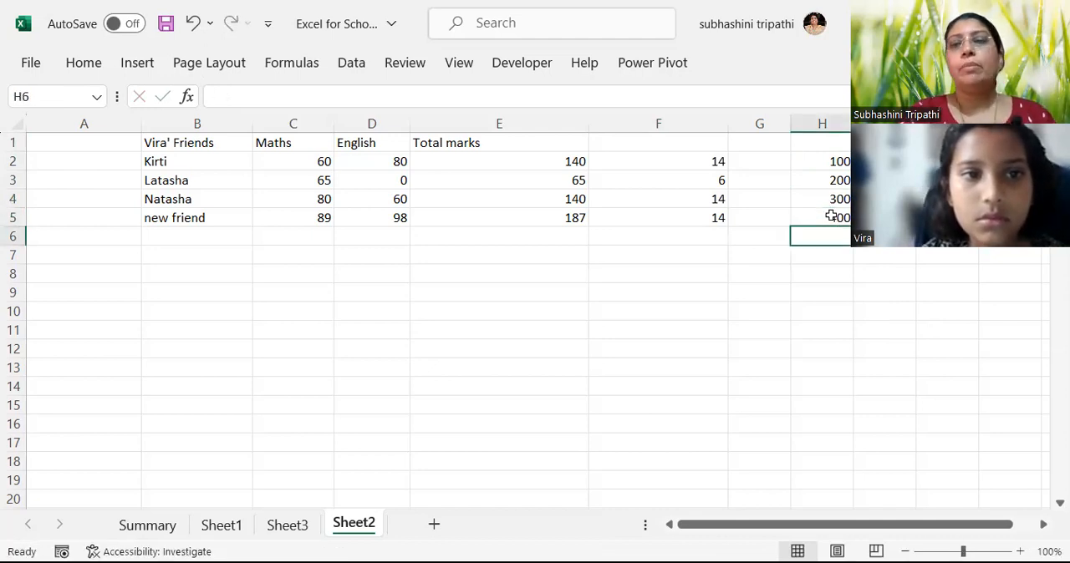
# Extend I4 down to I5 using Flash Fill to continue the pattern beside the 400.
pyautogui.click(878, 199)
pyautogui.moveTo(916, 208); pyautogui.dragTo(916, 219)
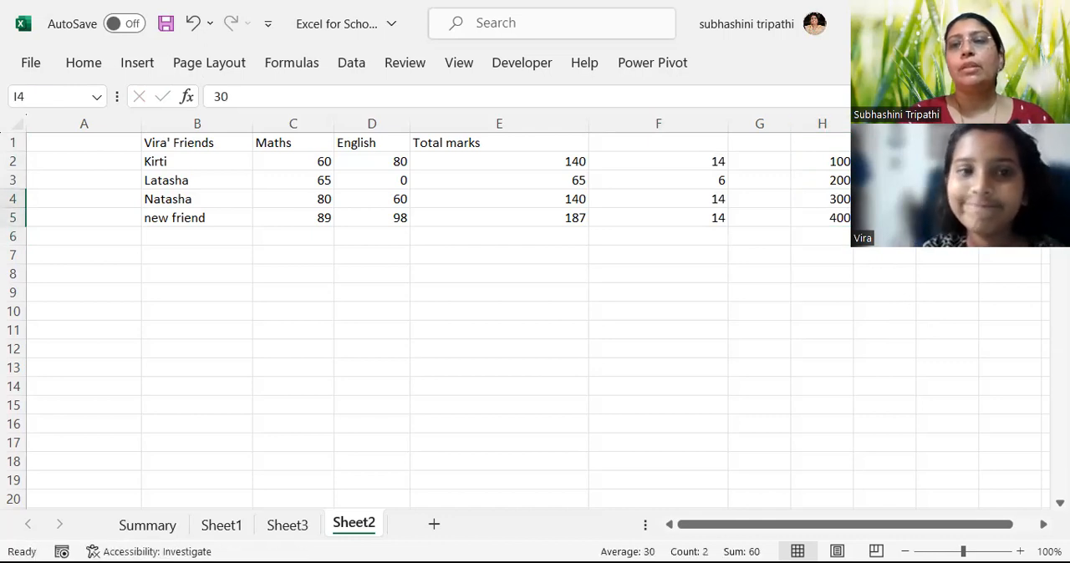
pyautogui.click(933, 248)
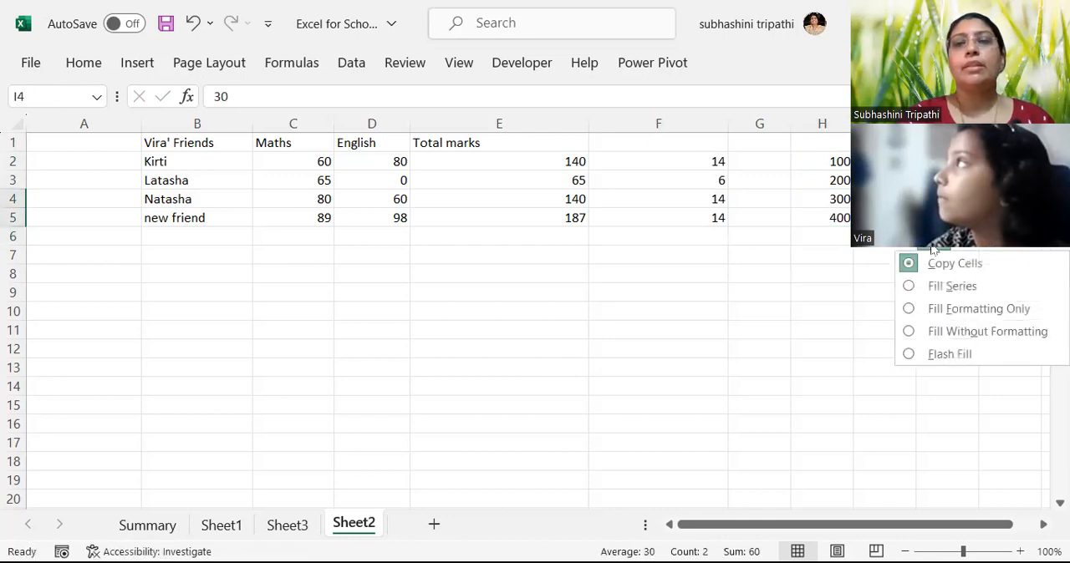
pyautogui.click(926, 356)
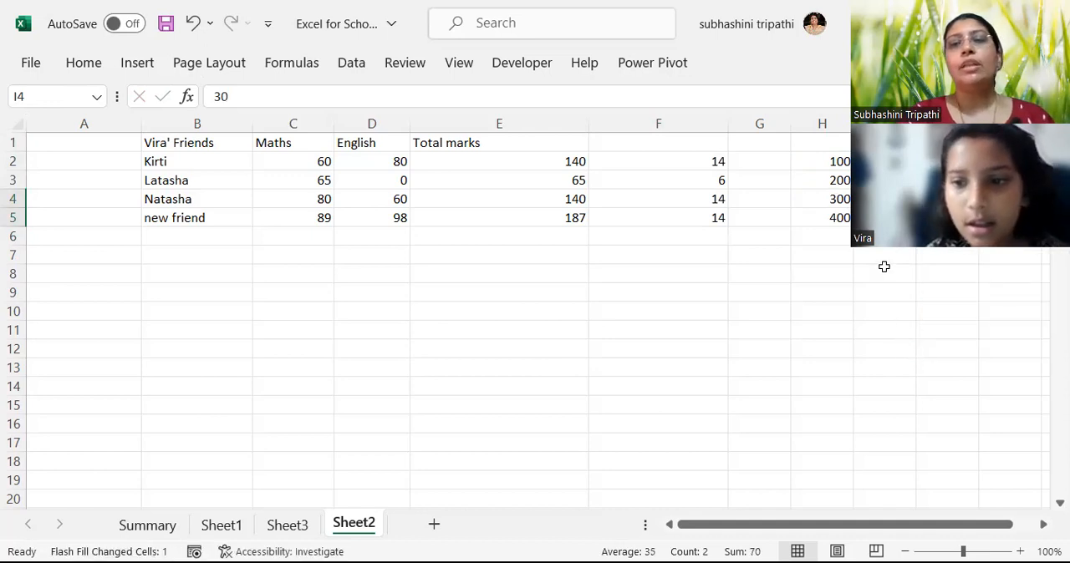
pyautogui.click(884, 268)
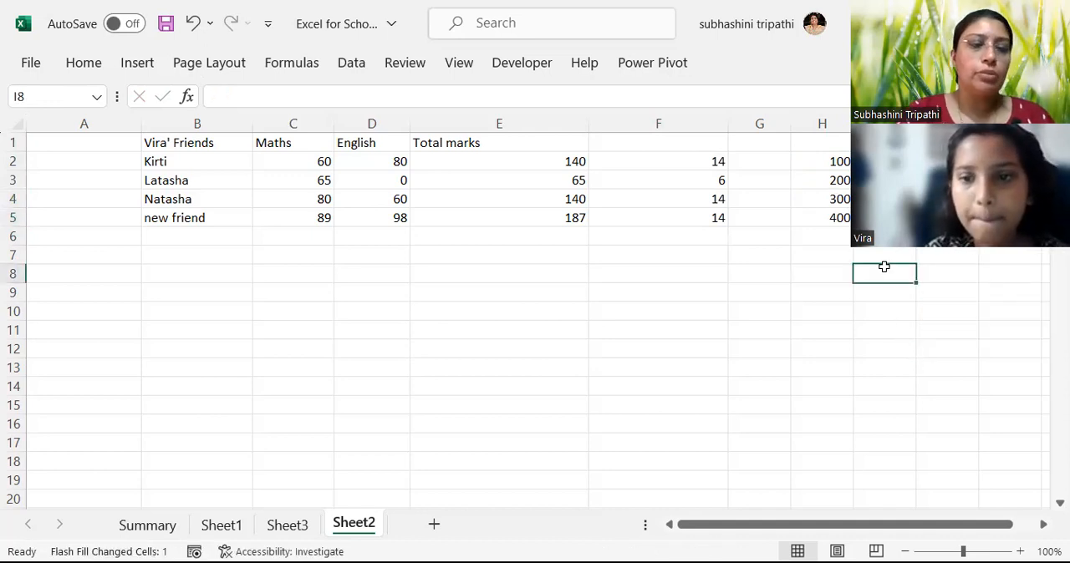